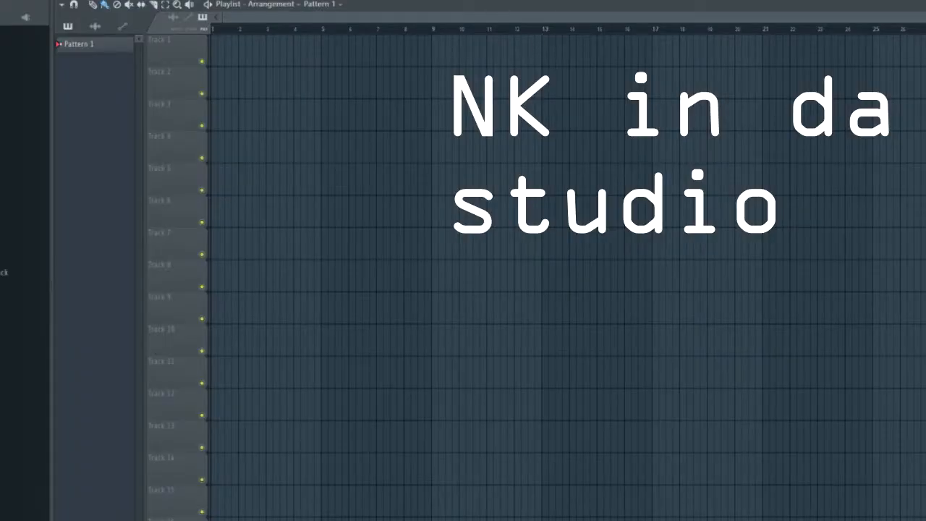
- Show the channel rack and the mixer, and move the mixer lower so that the first playlist tracks stay visible
key(F6)
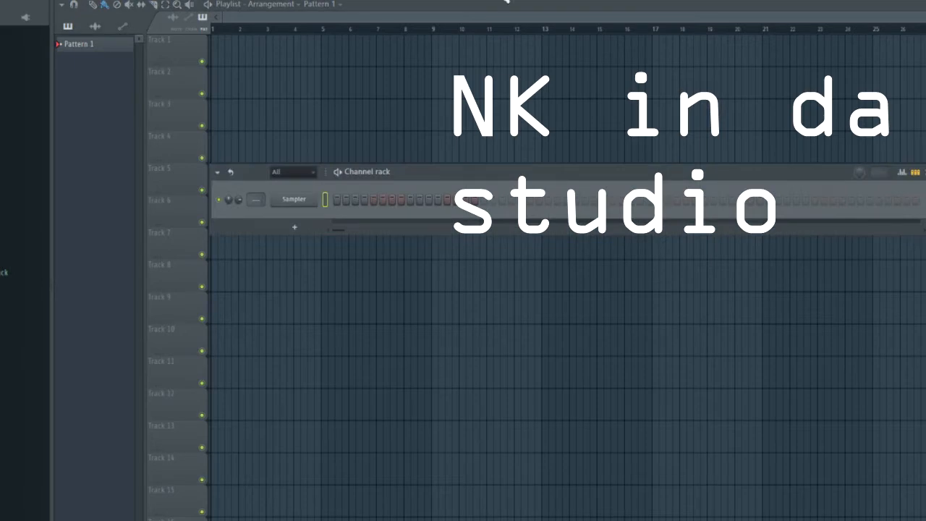
key(F9)
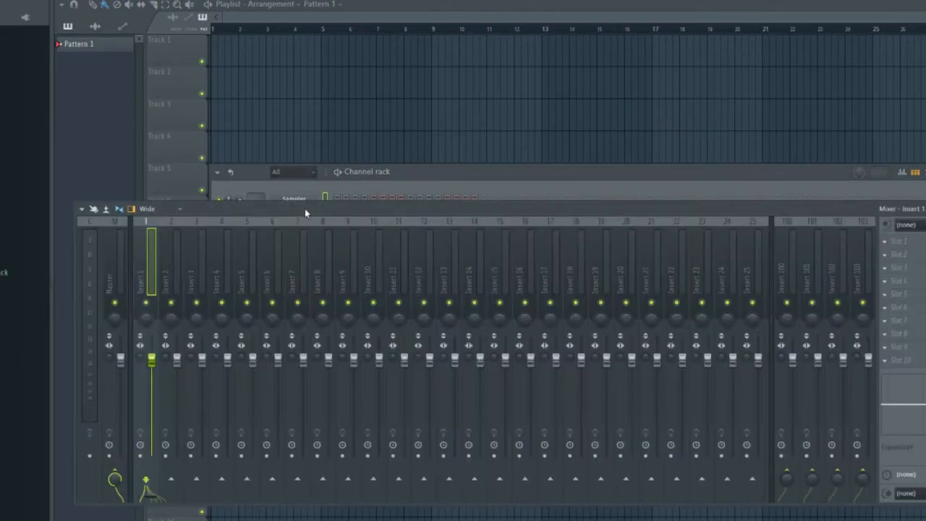
drag(305, 212, 309, 283)
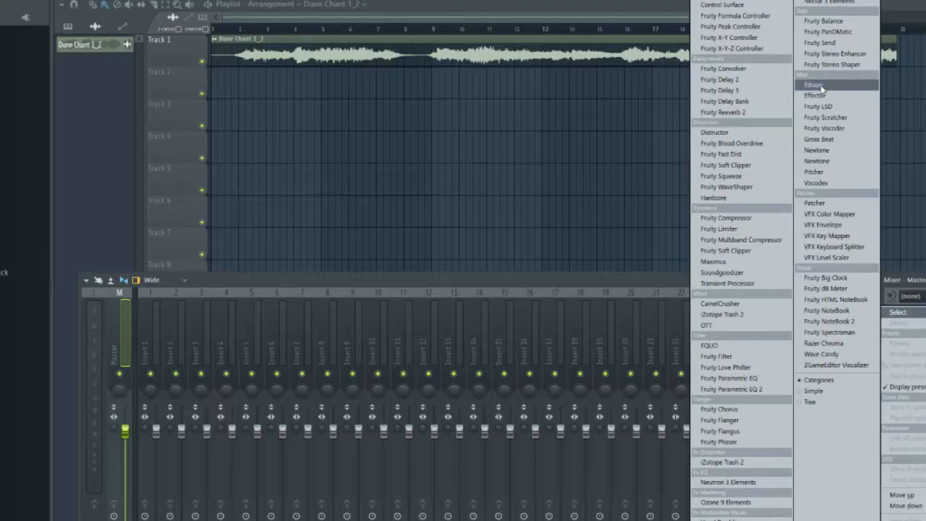
- Load Edison on the master track, set its recording mode to Now and start recording the voice
drag(337, 88, 403, 74)
click(387, 92)
click(383, 116)
click(355, 92)
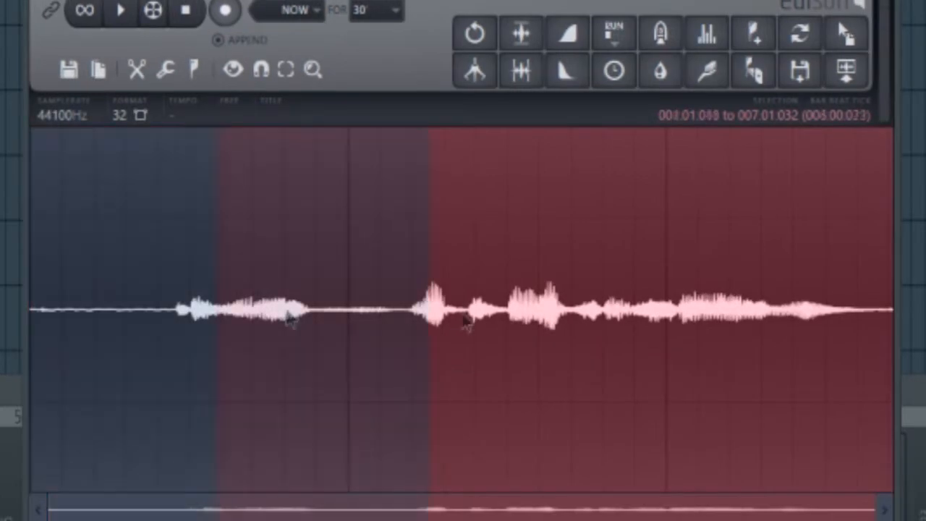
- Delete an unwanted section of the Edison recording, then select the middle part of the voice and boost its level
drag(460, 322, 598, 358)
key(Delete)
drag(255, 318, 709, 329)
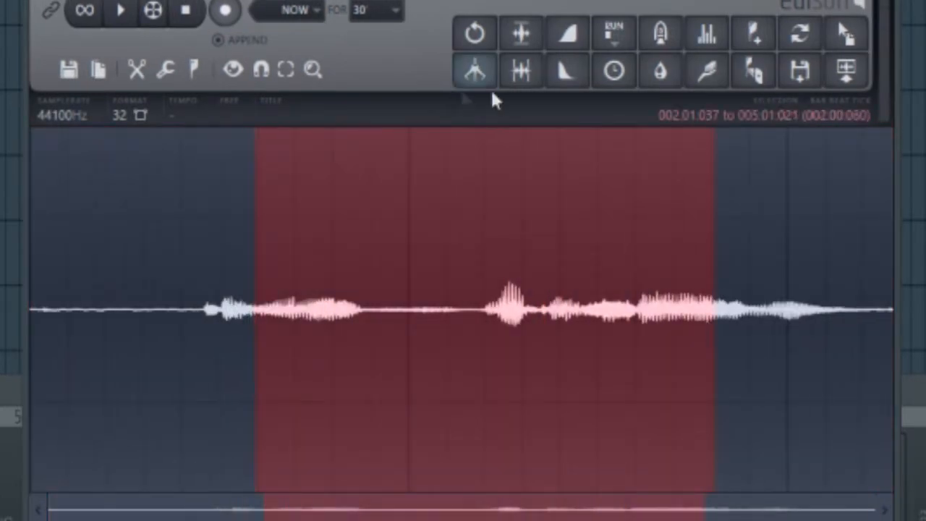
click(165, 68)
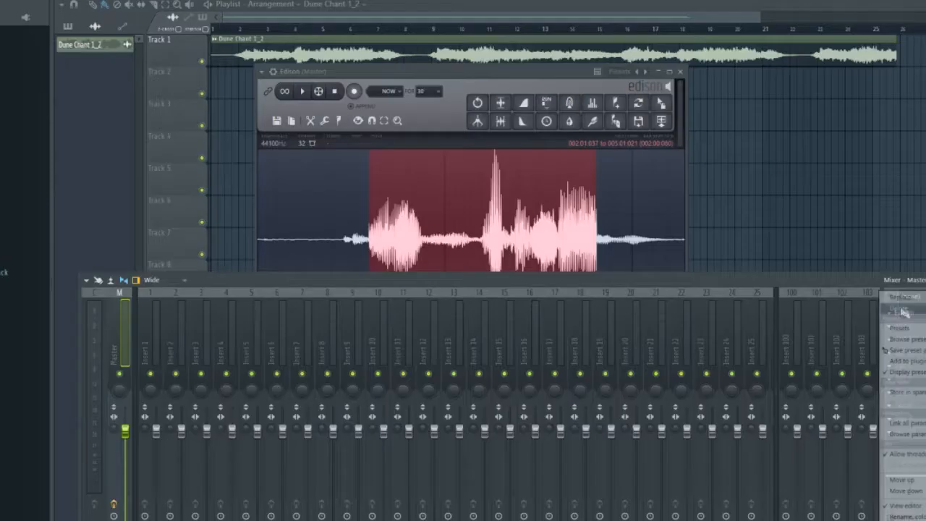
- Remove Edison from the master track
click(903, 311)
click(564, 298)
click(591, 123)
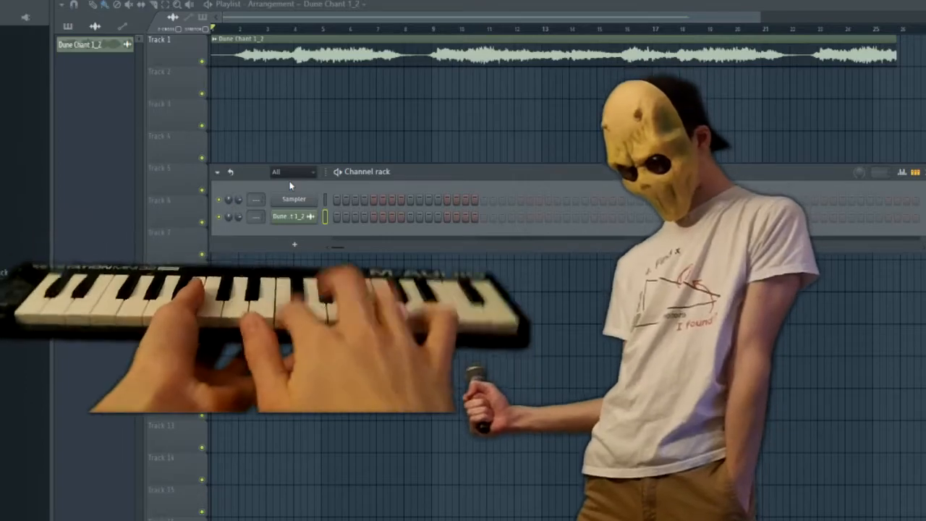
- Route mixer Inserts 1 and 2 to Insert 3 and disconnect them from the master
key(F9)
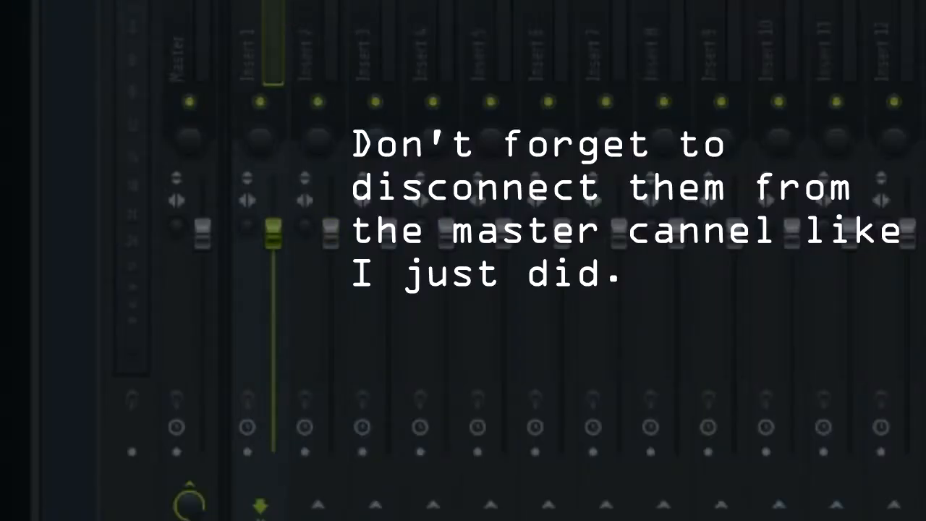
click(374, 504)
click(377, 362)
click(379, 372)
- Try Vocodex on Insert 3 and delete the plugin again
click(691, 391)
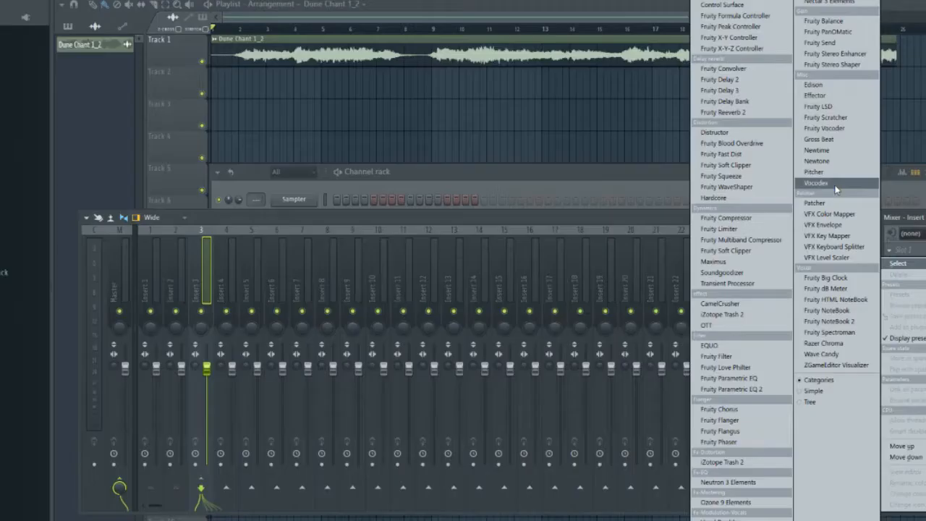
click(478, 202)
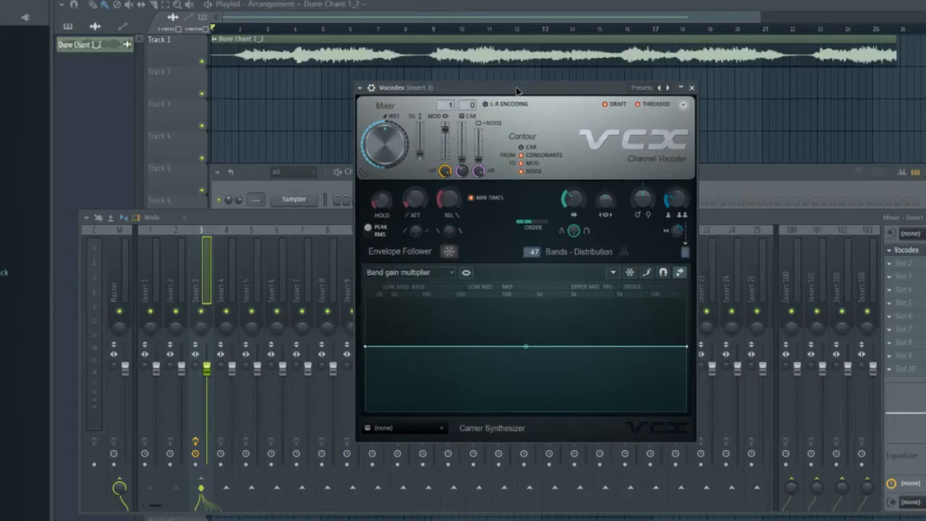
drag(497, 91, 495, 78)
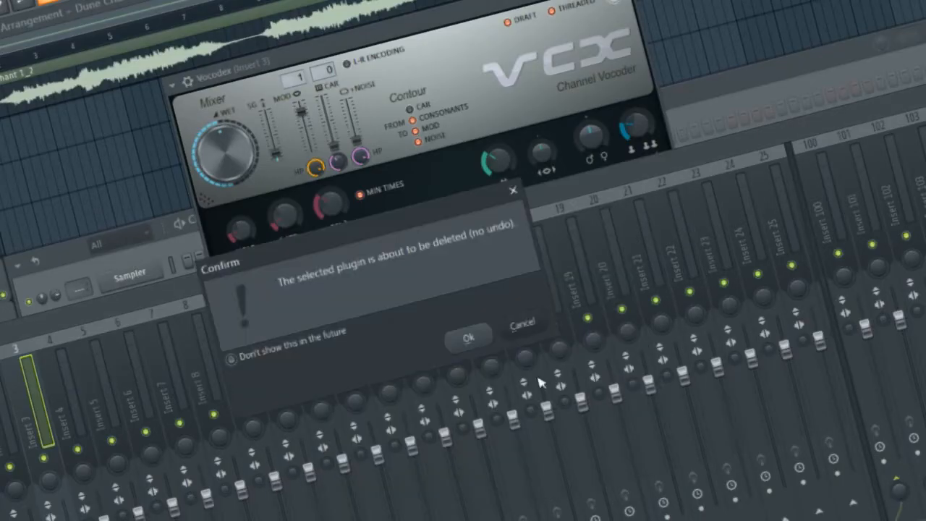
click(484, 333)
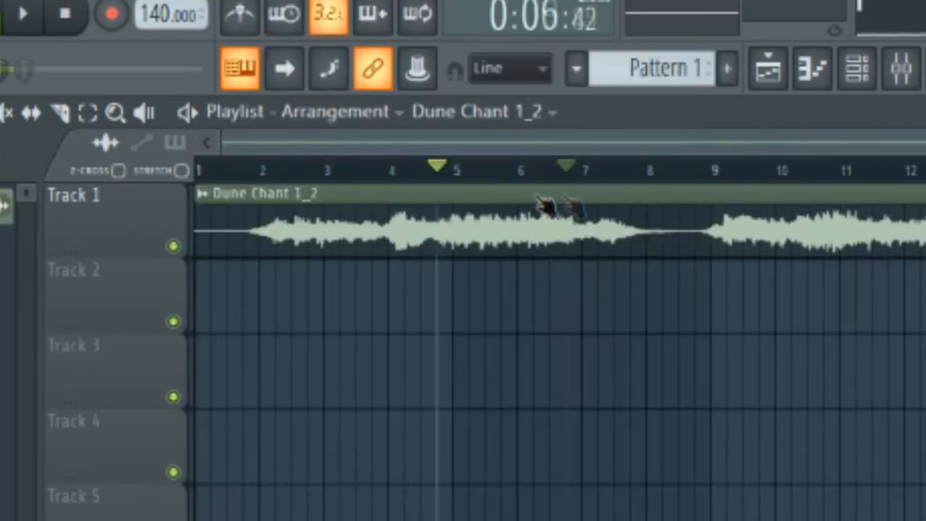
- Stop playback and add a Sytrus synthesizer channel, moving its window to the middle of the playlist
click(65, 15)
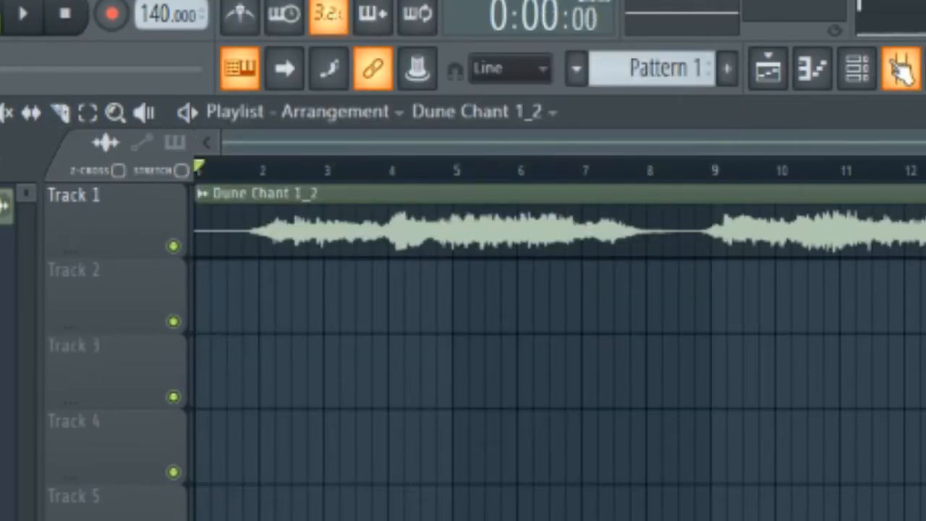
click(902, 68)
click(317, 246)
click(351, 139)
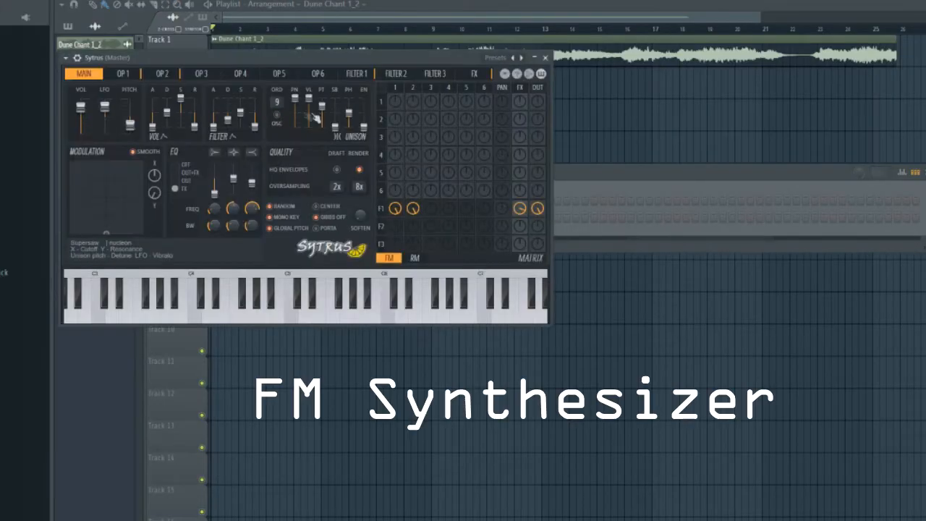
drag(249, 48, 447, 85)
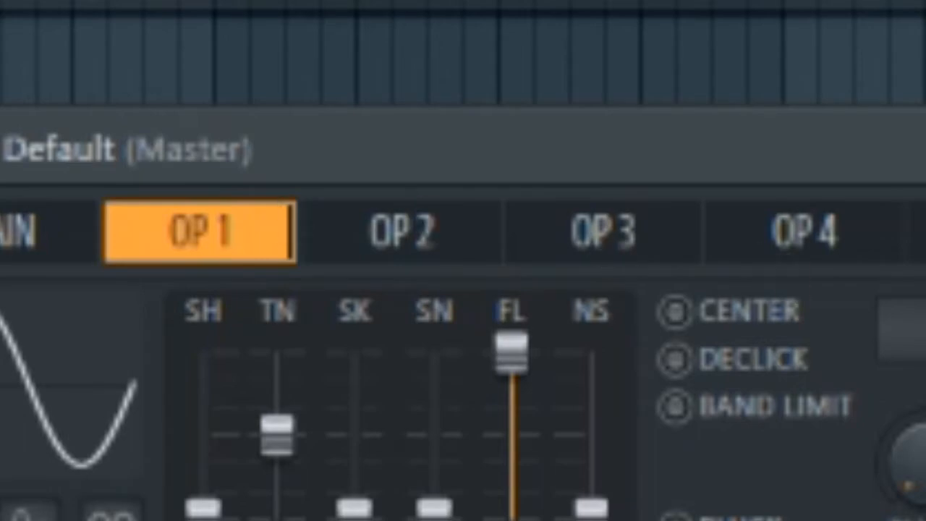
- Set the frequency ratio of Sytrus operator 1 to 0.2500 x and audition a few notes
click(430, 246)
click(799, 231)
drag(535, 230, 535, 217)
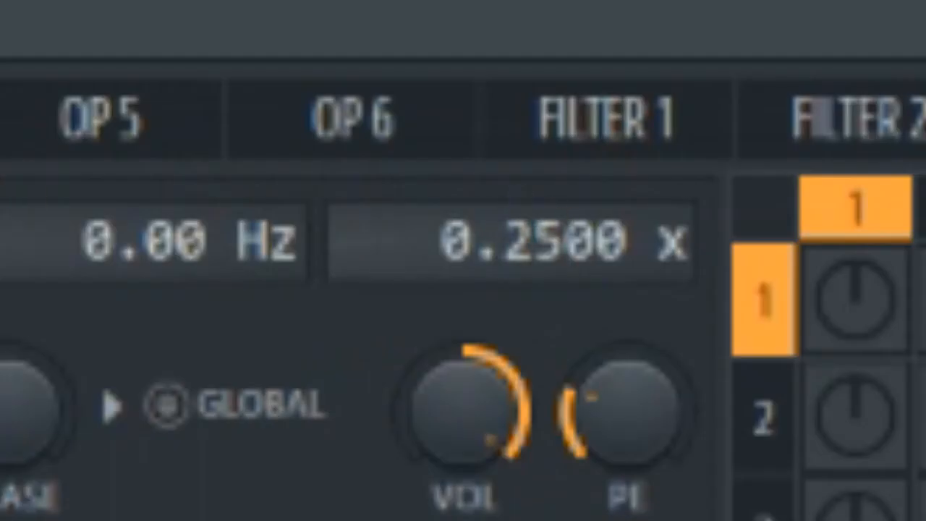
key(z)
key(x)
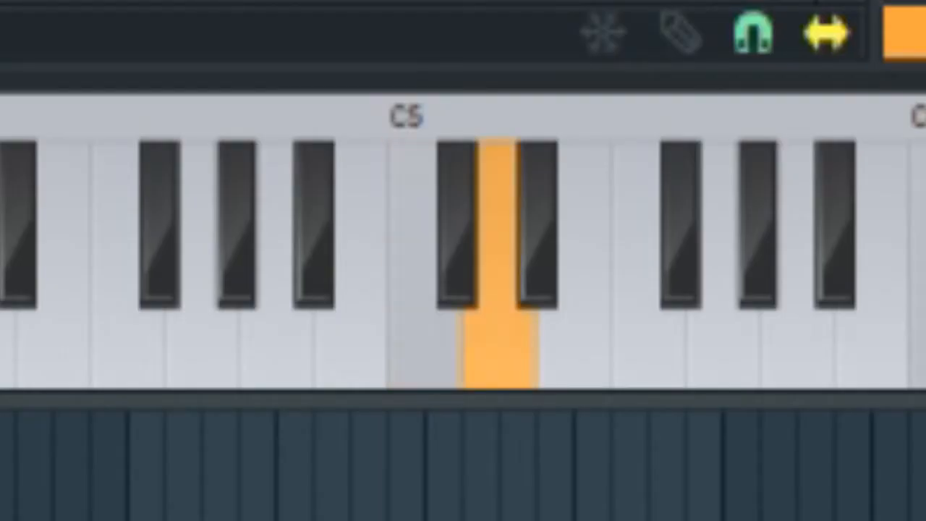
key(v)
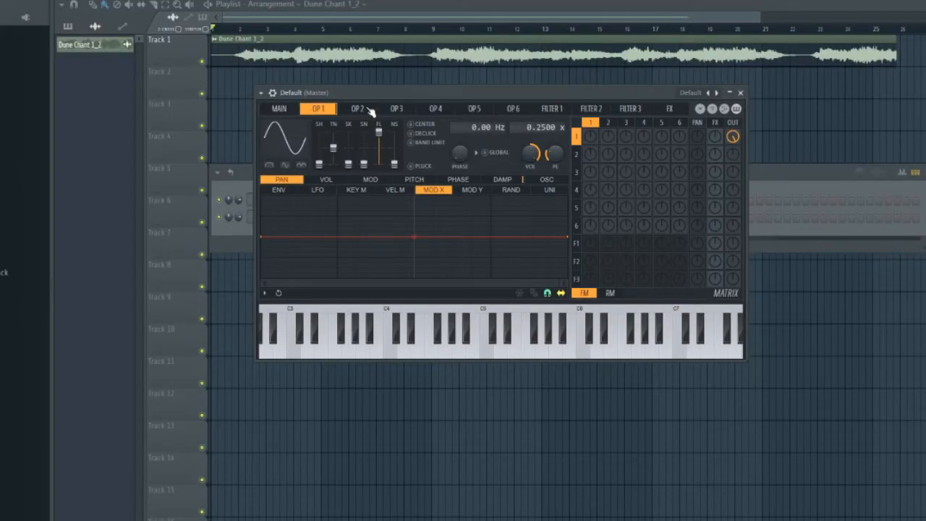
- Set the frequency ratio of Sytrus operator 4 to 0.2500 x
click(396, 109)
click(437, 109)
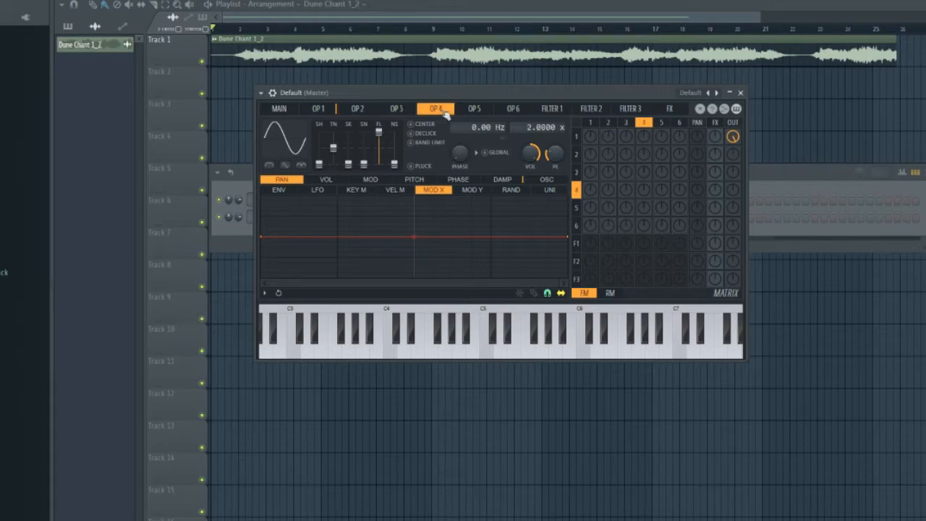
drag(539, 128, 539, 114)
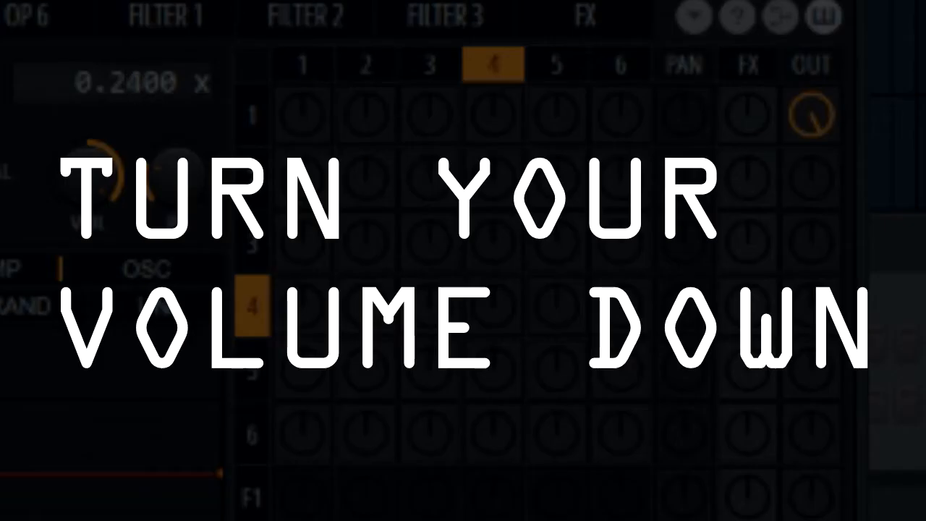
drag(37, 174, 36, 170)
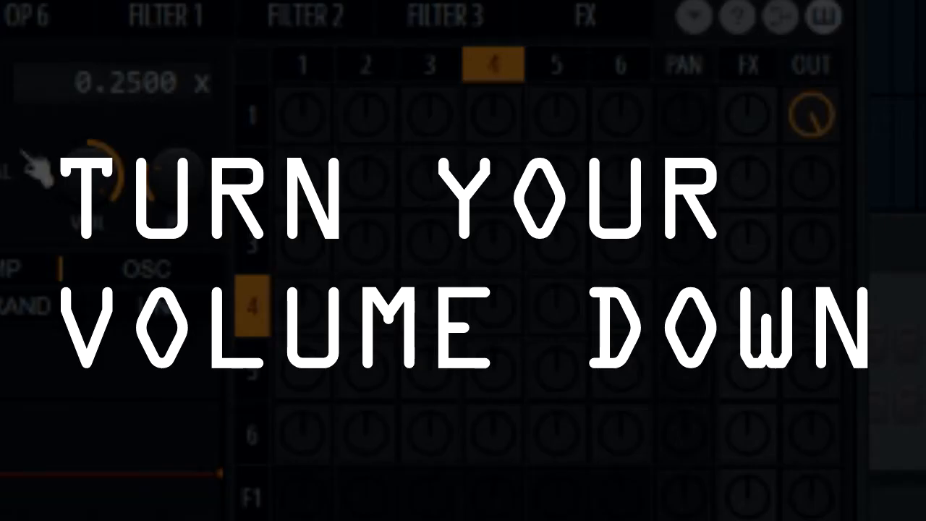
- Modulate the operators in the FM matrix: columns 2 and 4 in row 1, column 3 in rows 2 and 4
drag(391, 110, 393, 79)
drag(473, 181, 473, 197)
drag(405, 268, 433, 269)
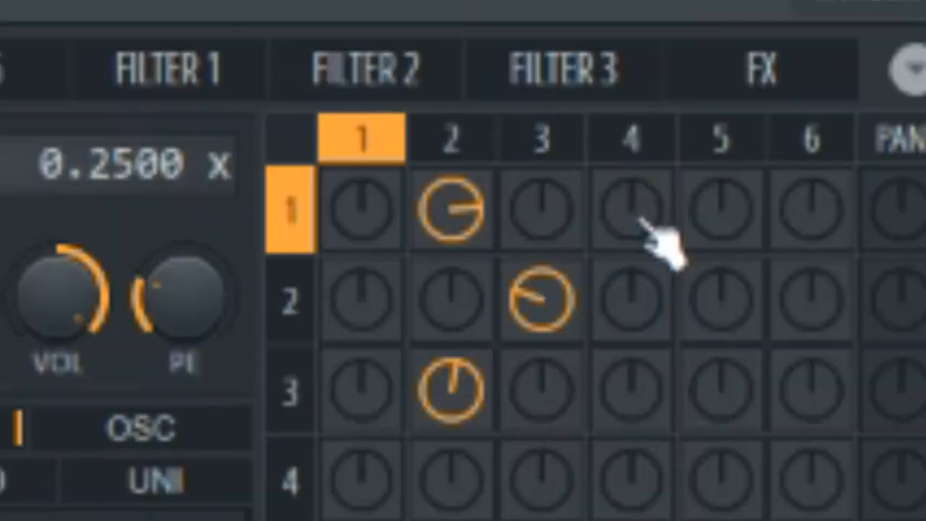
drag(188, 480, 188, 487)
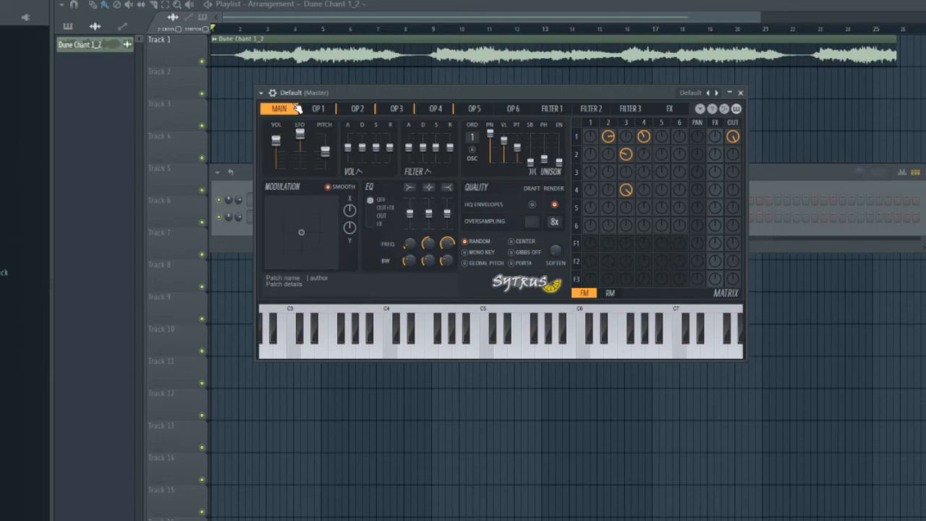
- Examine the Modulation X control on the main page and the oscillator waveforms of operators 2, 3 and 4
drag(349, 210, 356, 212)
click(360, 108)
click(395, 109)
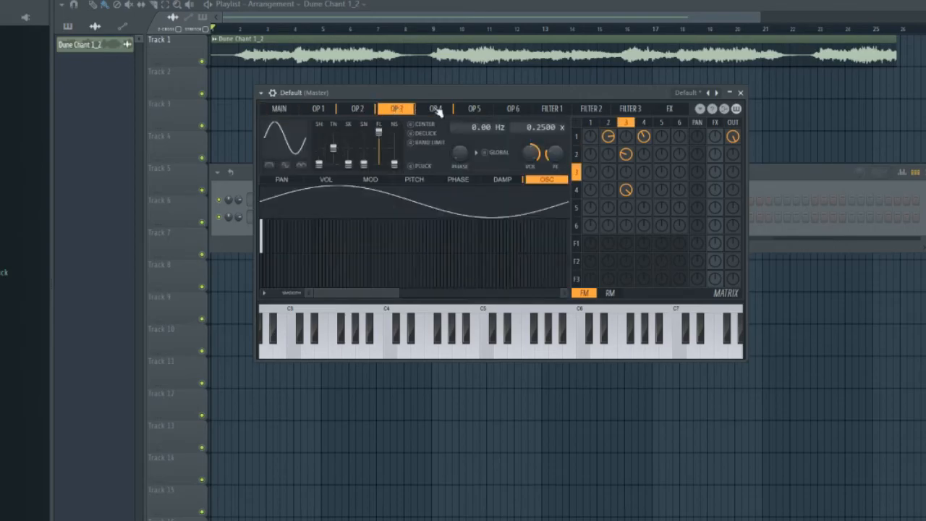
click(436, 109)
click(217, 197)
click(467, 206)
click(614, 199)
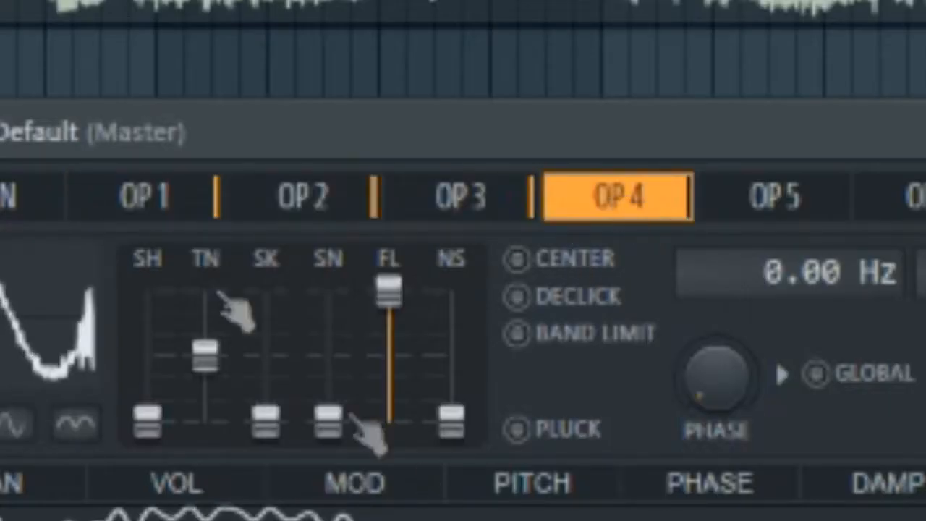
- Open the volume articulation settings of operator 2
click(29, 197)
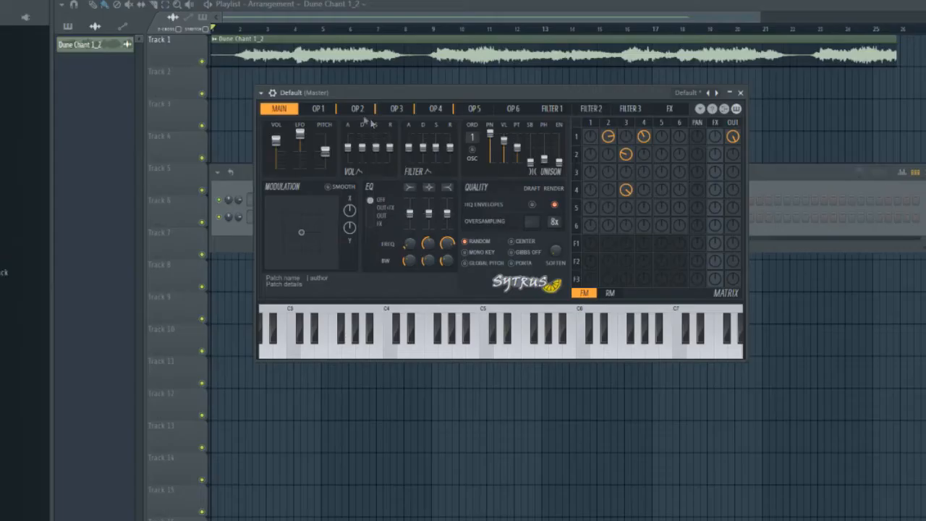
click(362, 112)
click(325, 179)
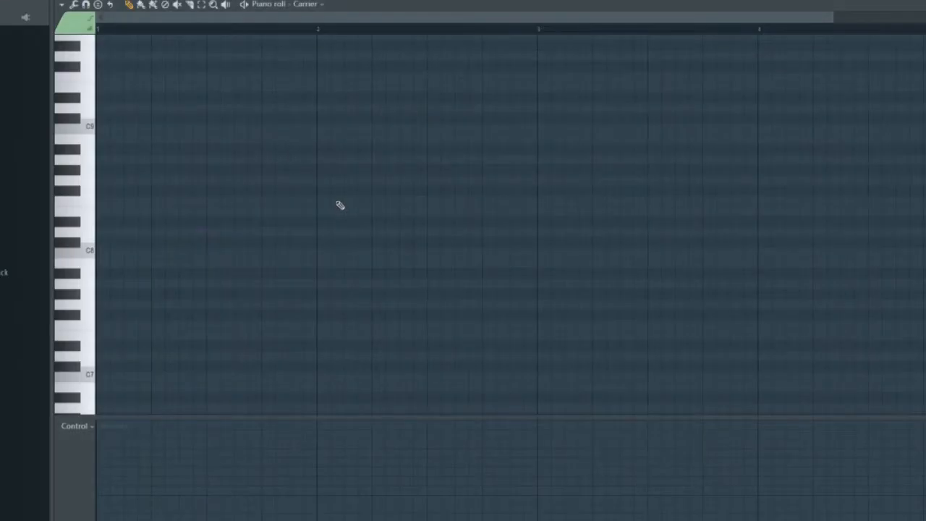
- Activate the Paint tool for entering notes in the lower octaves of the Carrier piano roll
scroll(340, 206, down, 5)
click(141, 5)
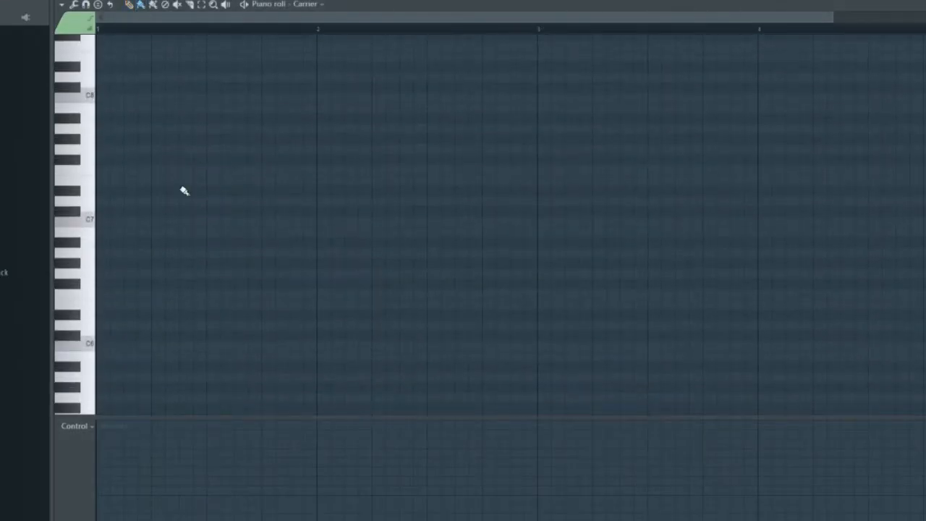
scroll(187, 300, down, 3)
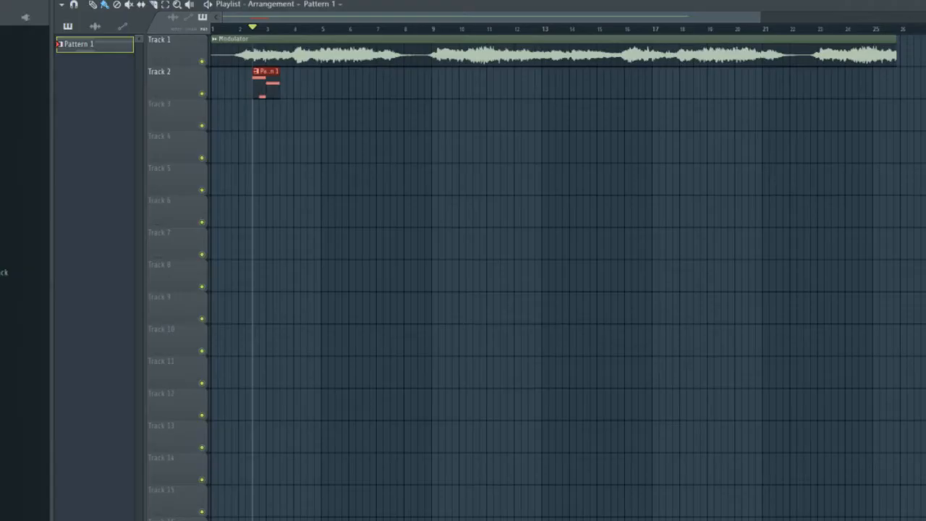
- Select the one-bar playlist range covering the Pattern 1 clip on Track 2 for looping
key(F9)
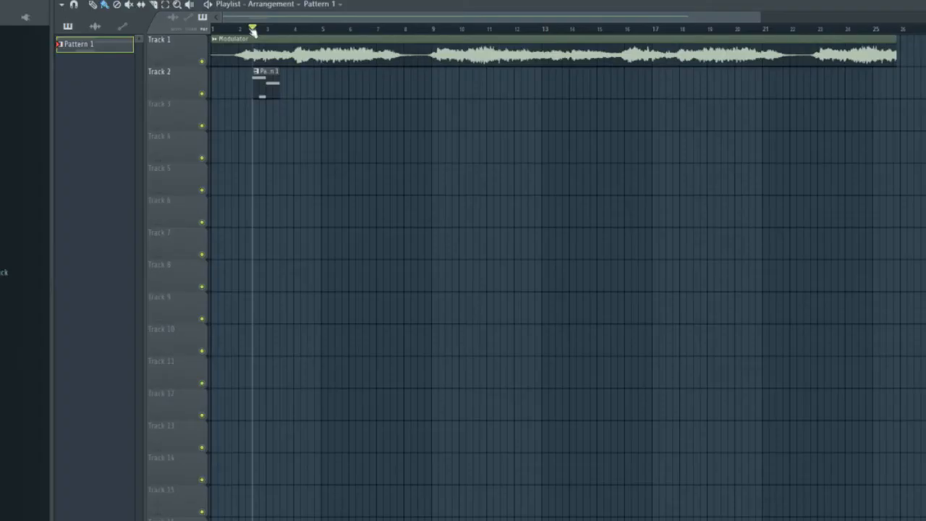
drag(253, 31, 282, 31)
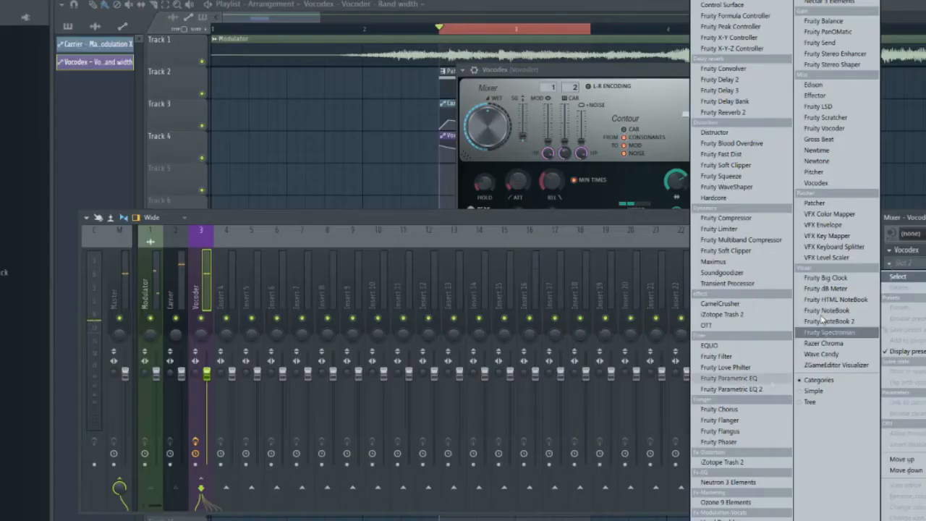
- Add Fruity Parametric EQ 2 after Vocodex on the Vocoder mixer track
click(769, 388)
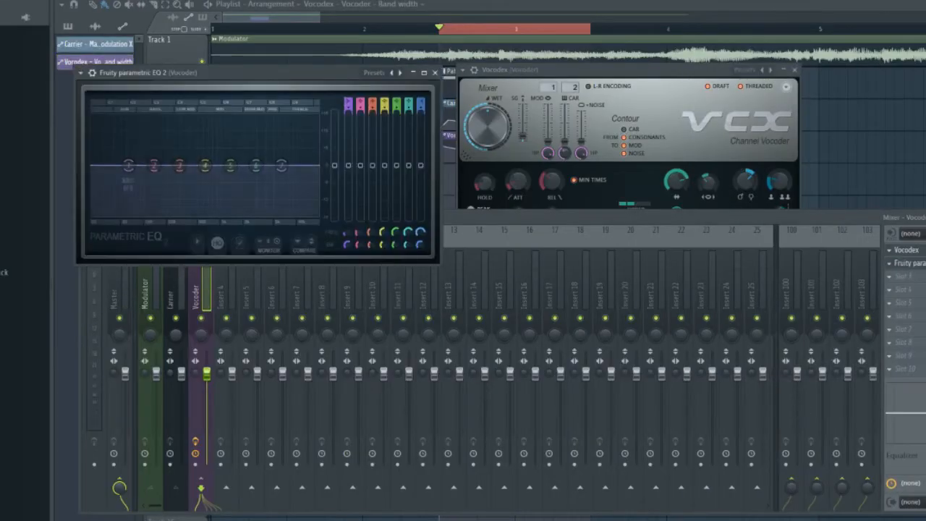
scroll(129, 165, up, 3)
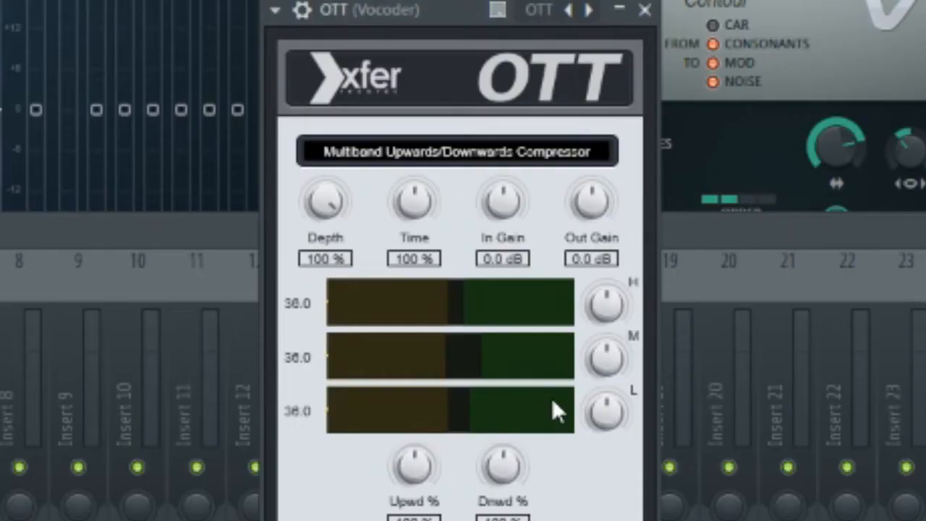
- Lower the OTT depth on the Vocoder track and sweep the low-cut band 1 of Parametric EQ 2 to a higher frequency
drag(325, 200, 325, 275)
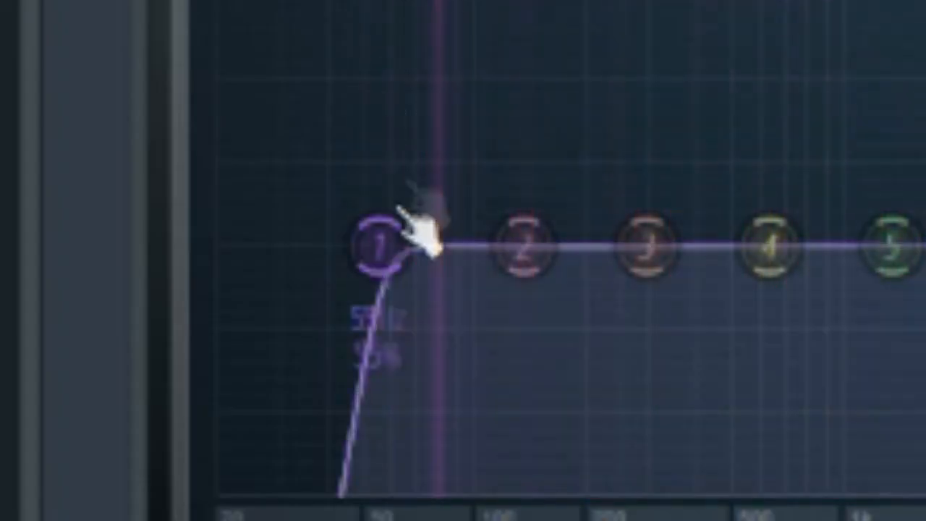
drag(361, 266, 526, 246)
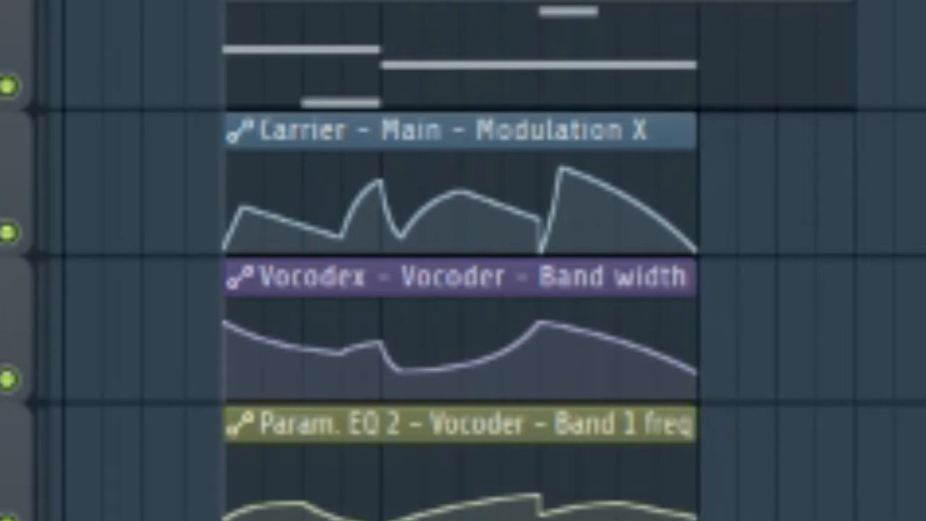
- Play back the playlist through the Pattern 1, Pattern 2 and Pattern 3 clips to hear their automation
click(351, 294)
key(space)
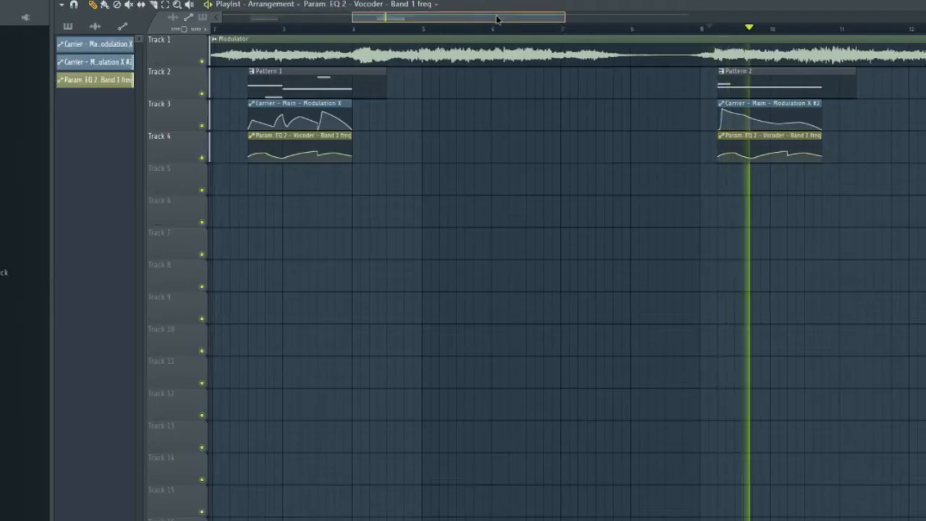
click(497, 17)
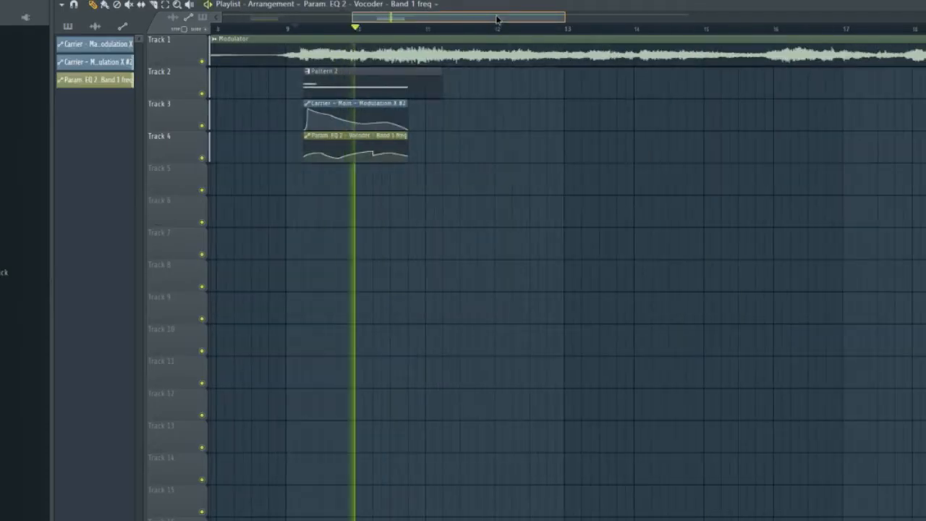
key(space)
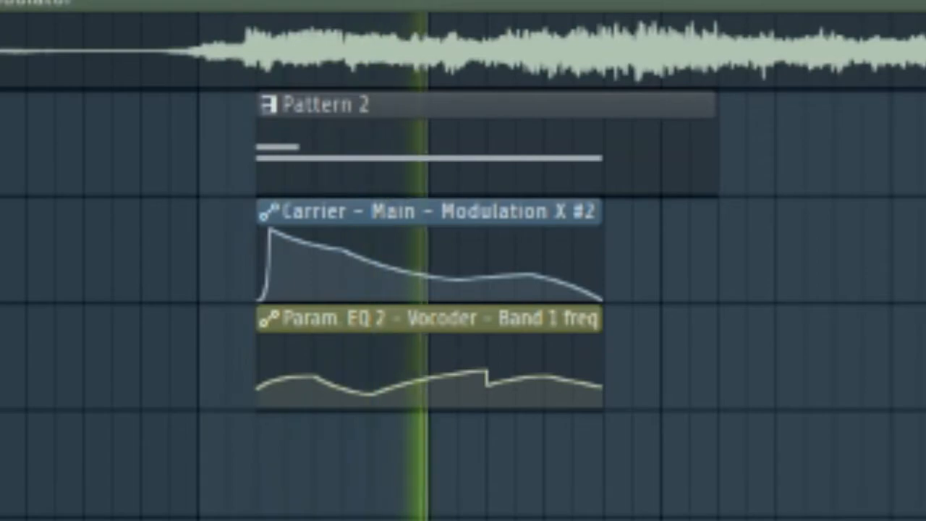
key(space)
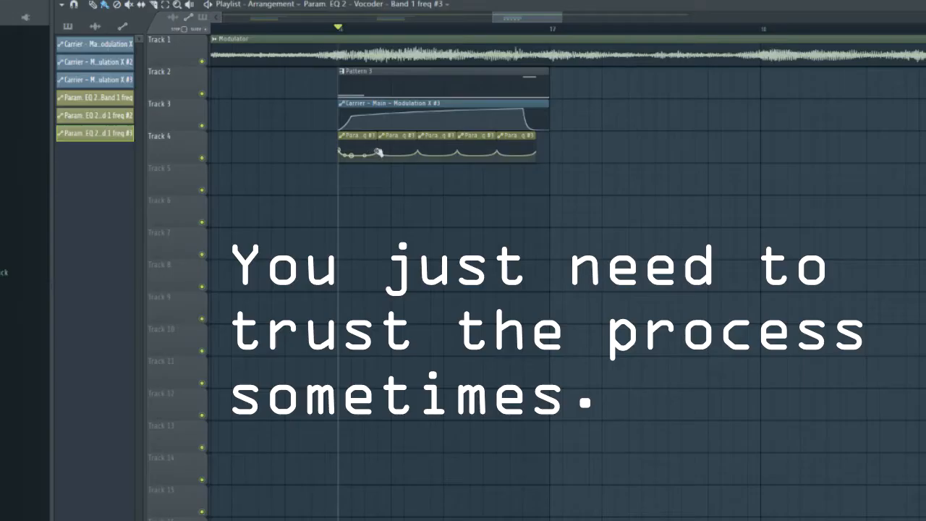
key(space)
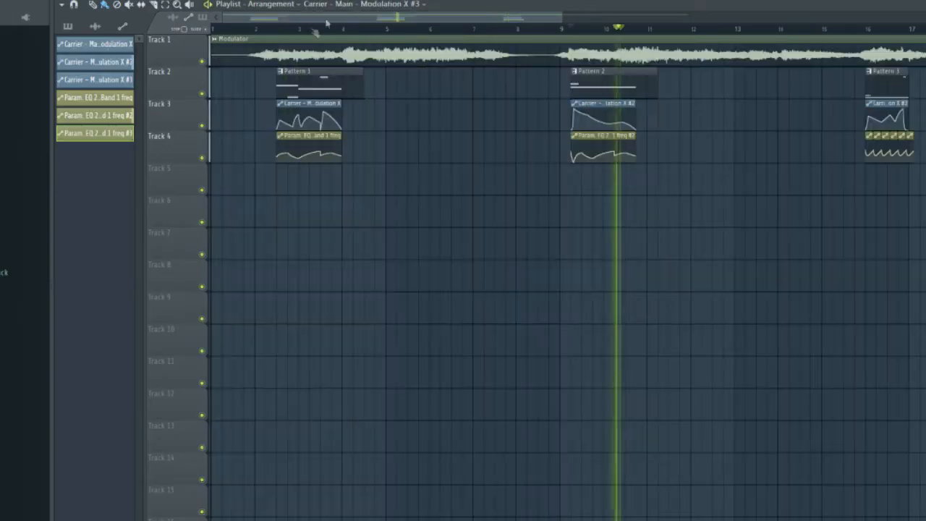
key(space)
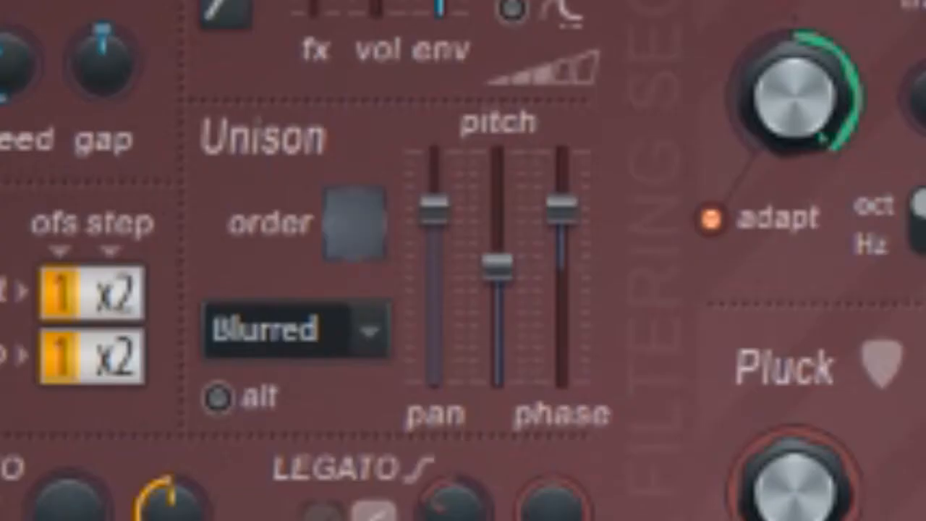
- Set the Unison order to 2 with the Hz type, and raise the Harmonizer amount
drag(350, 146, 351, 139)
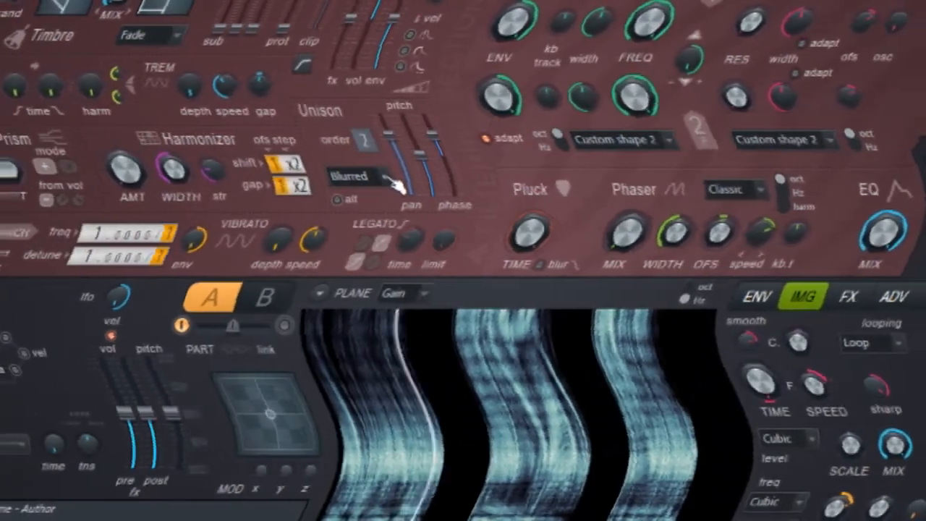
click(358, 178)
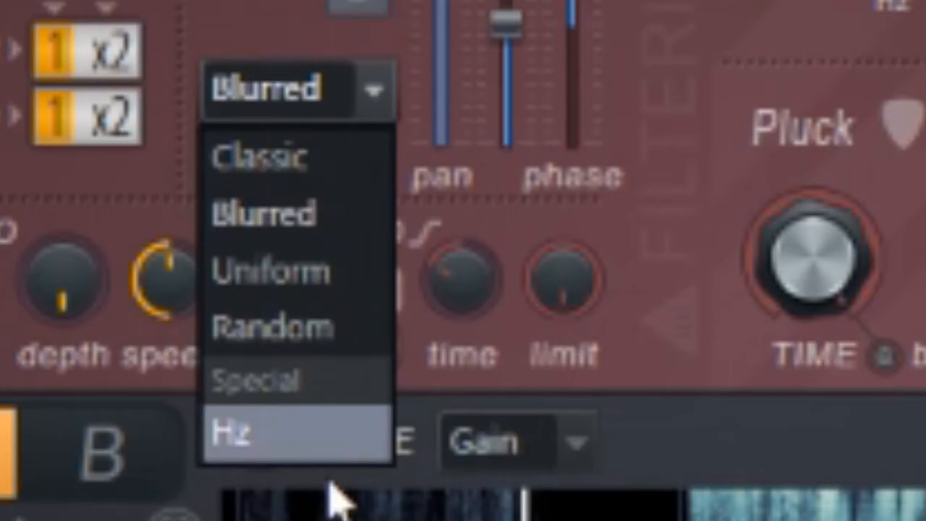
click(317, 438)
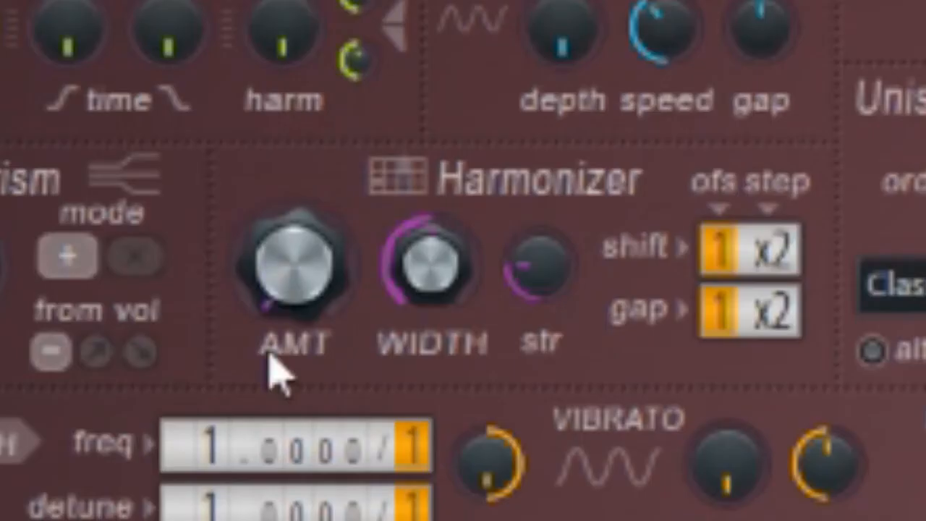
drag(300, 290, 299, 246)
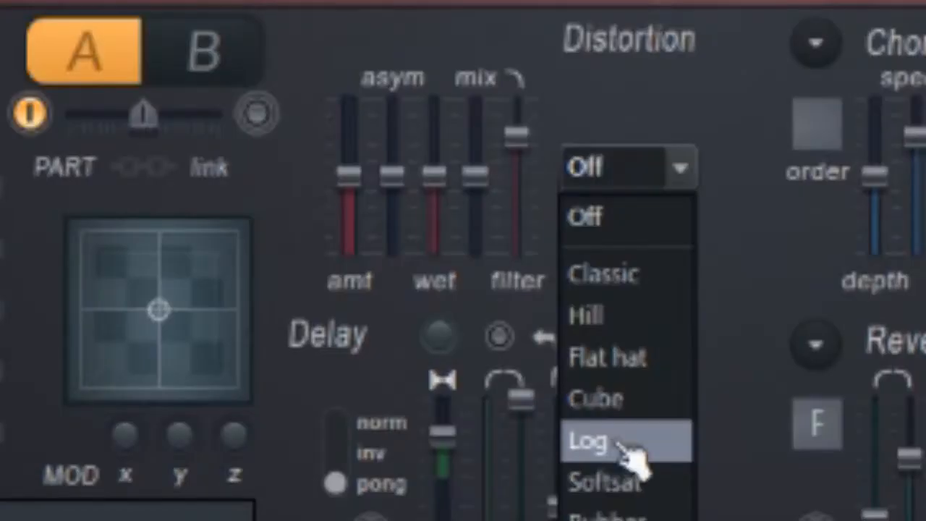
- Set the Distortion type to Log and adjust the feedback and time of the Delay
click(626, 445)
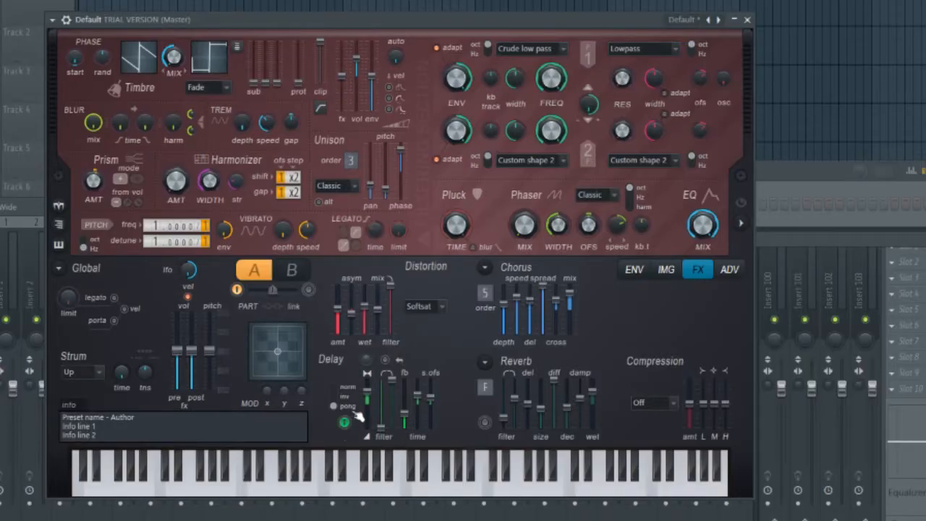
drag(399, 413, 408, 402)
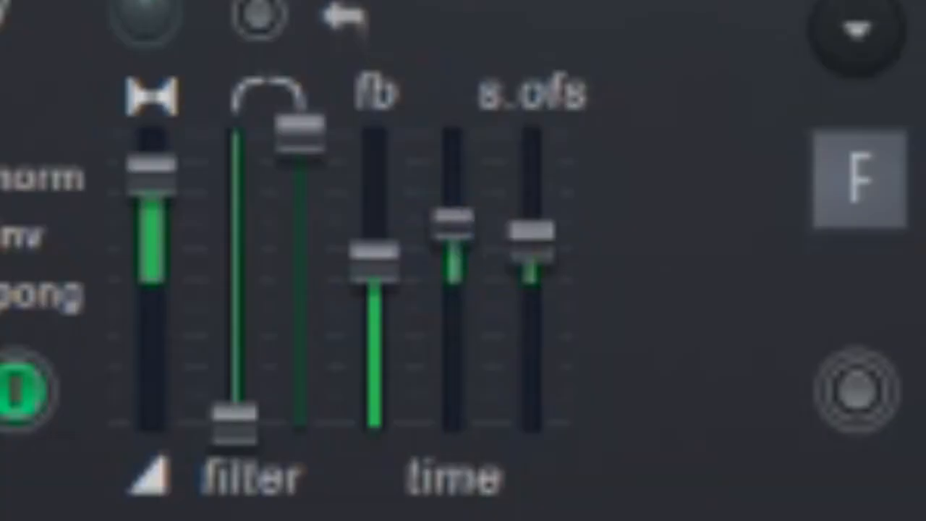
drag(418, 393, 418, 405)
drag(453, 295, 452, 279)
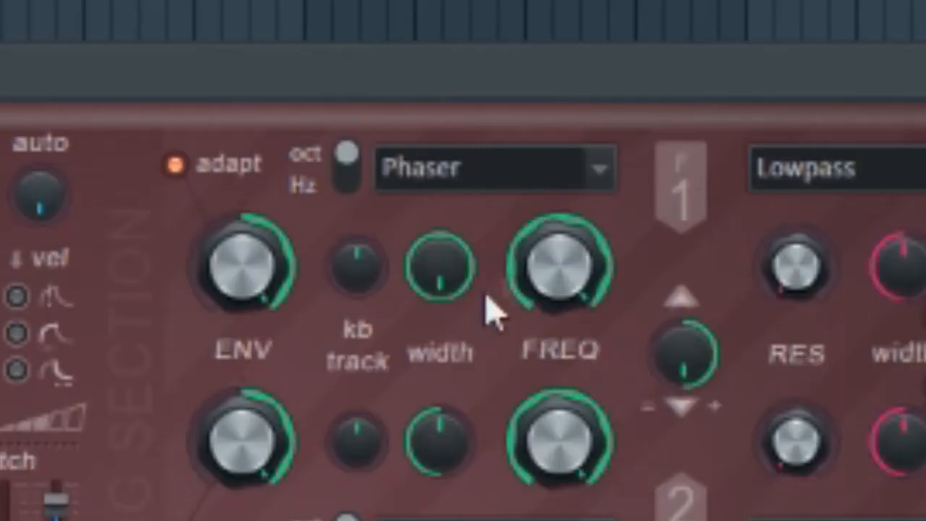
- Try out the controls of filter 1 and browse its filter types
drag(531, 91, 532, 93)
drag(515, 278, 515, 281)
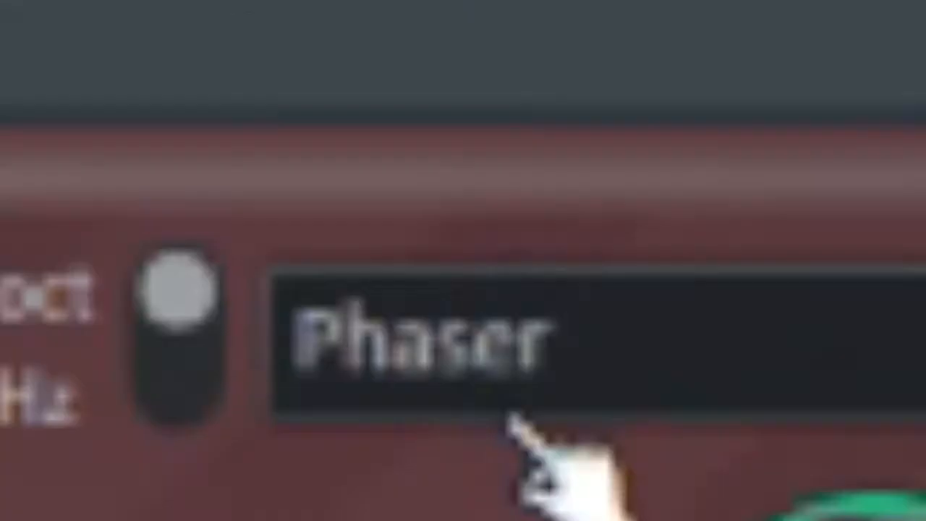
click(518, 51)
click(526, 54)
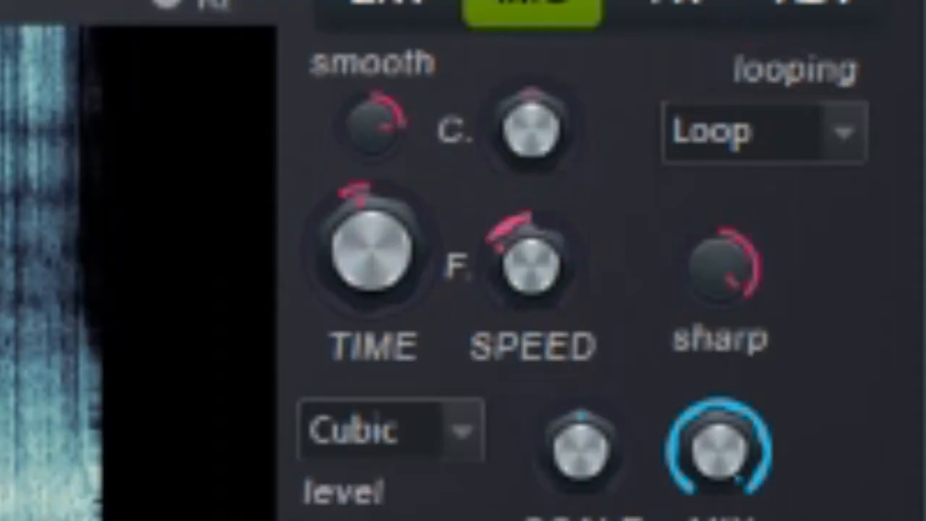
- Adjust the fine speed and the time offset of the loaded image in the image synthesis section
drag(532, 264, 557, 266)
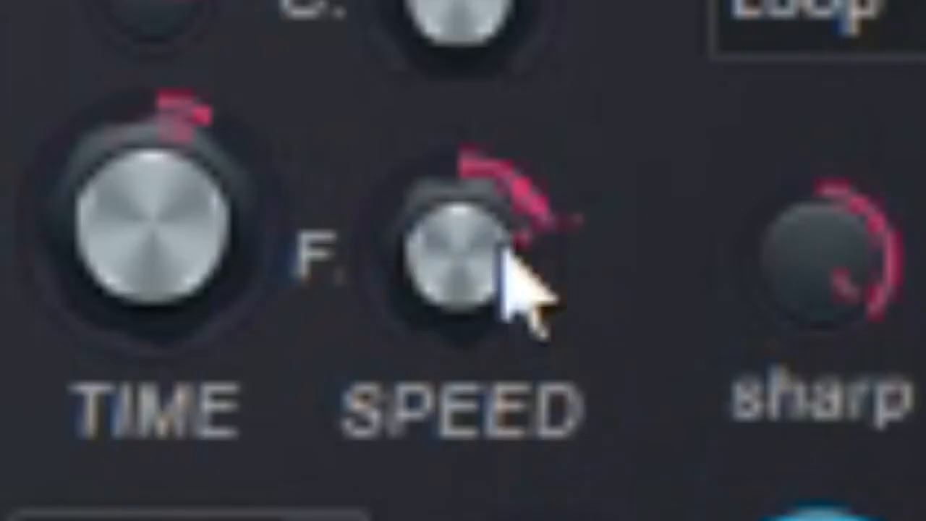
drag(504, 253, 496, 243)
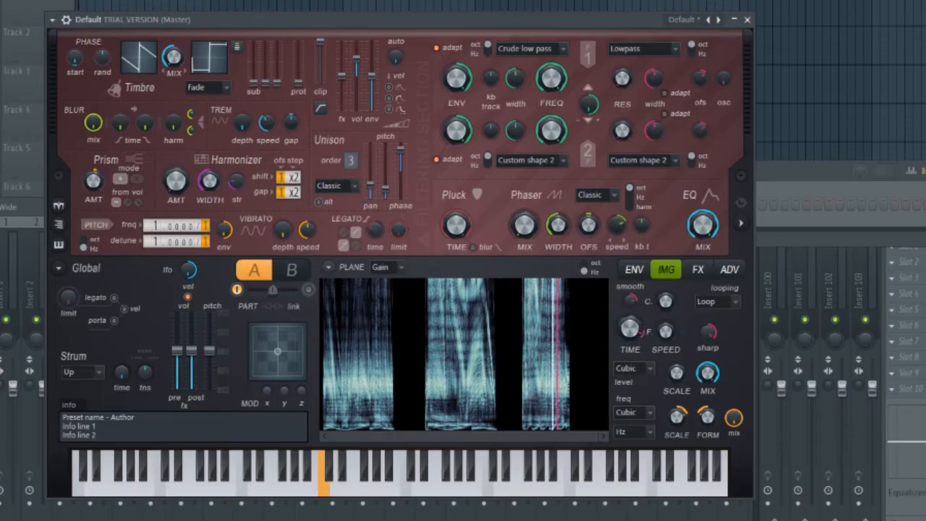
drag(630, 329, 631, 349)
right_click(631, 334)
click(631, 335)
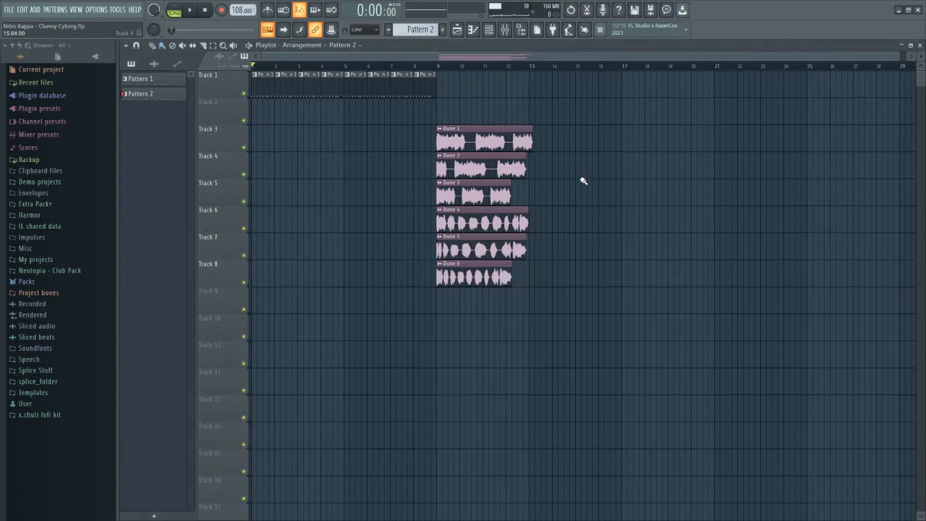
- Show the channel rack, audition the Pattern 2 drum steps, and hide the rack again
click(488, 29)
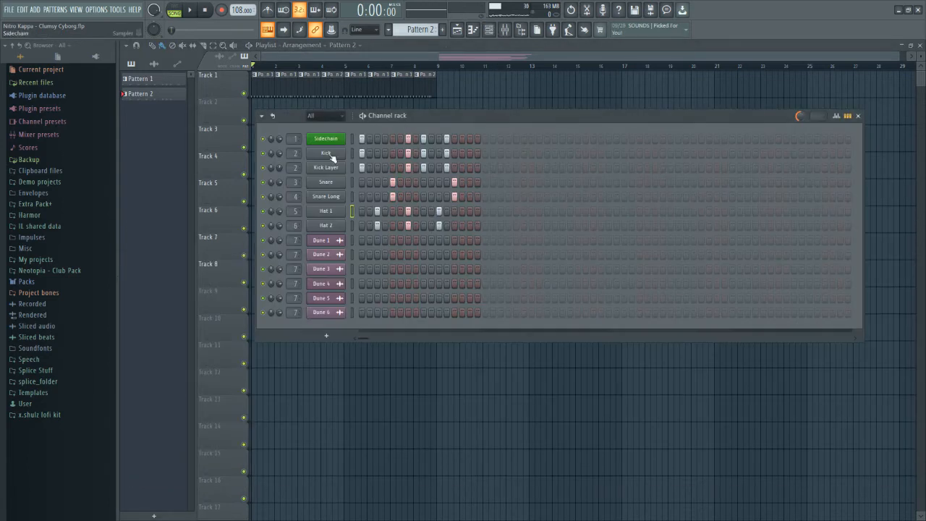
drag(423, 119, 313, 58)
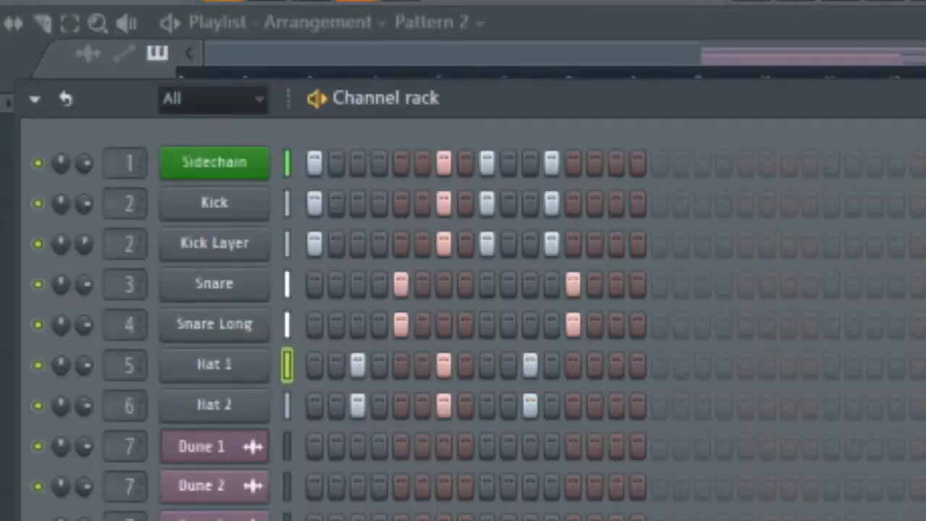
click(206, 13)
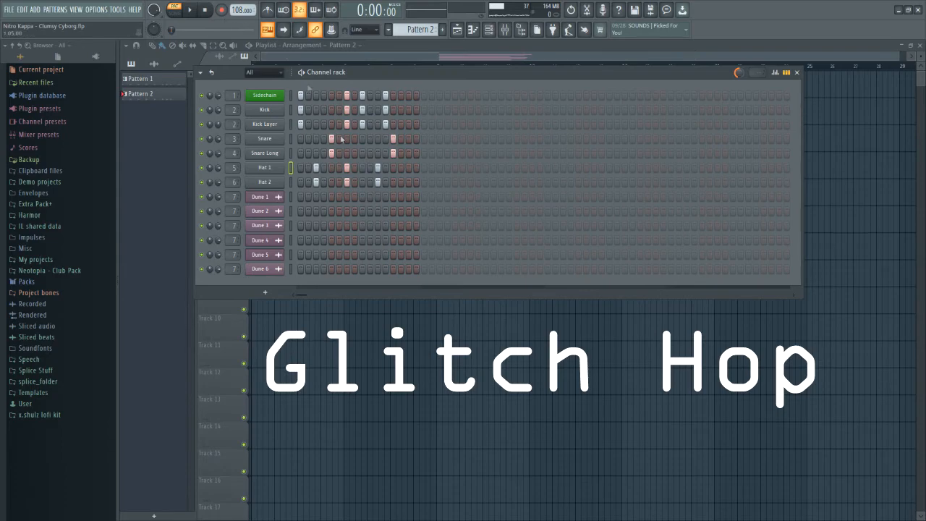
key(F6)
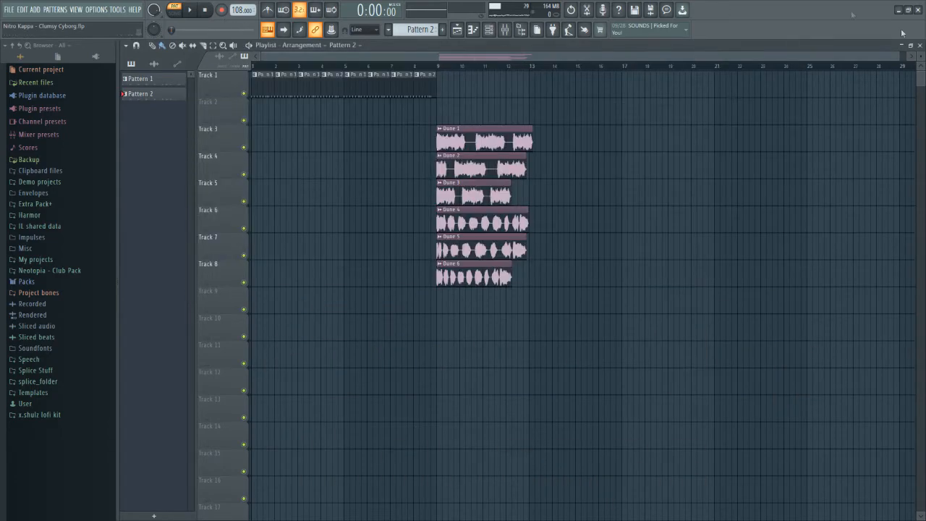
- Play back the playlist section containing the Dune 1 to Dune 6 audio clips
drag(900, 58, 522, 58)
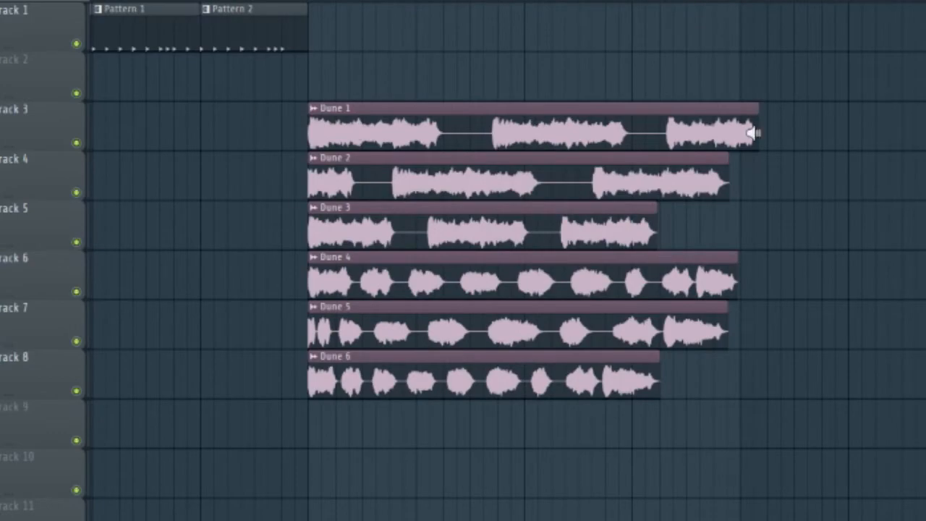
key(space)
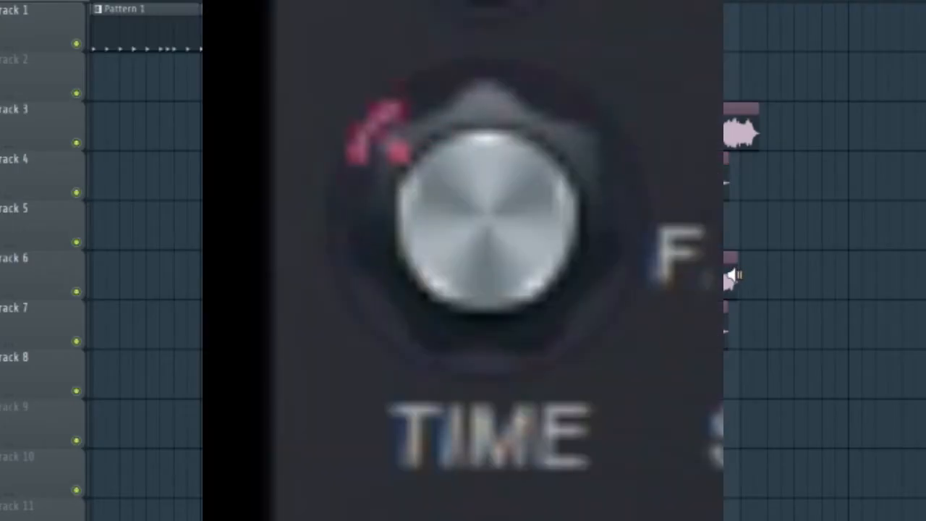
key(space)
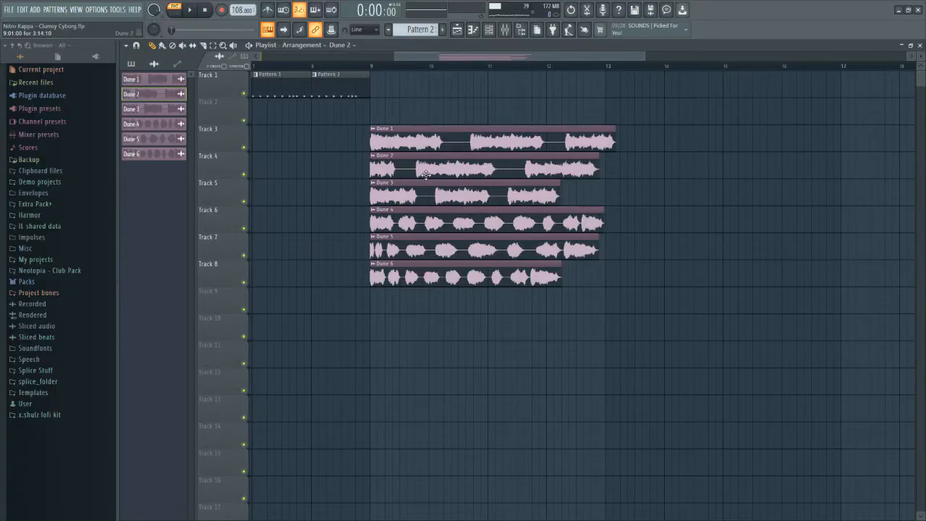
- Open the Dune 2 clip's sample settings and adjust the Pogo precomputed effect
double_click(427, 173)
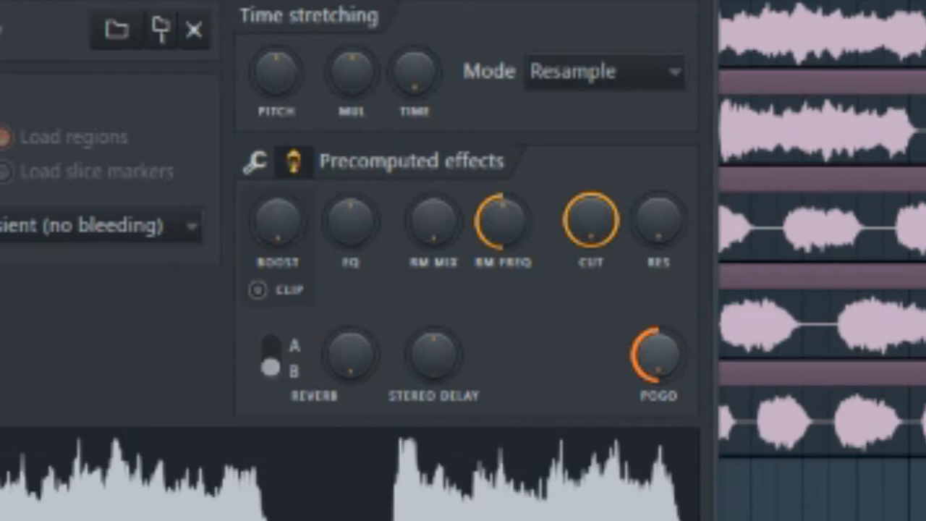
mouse_move(658, 354)
mouse_down()
mouse_move(659, 329)
mouse_move(658, 355)
mouse_up()
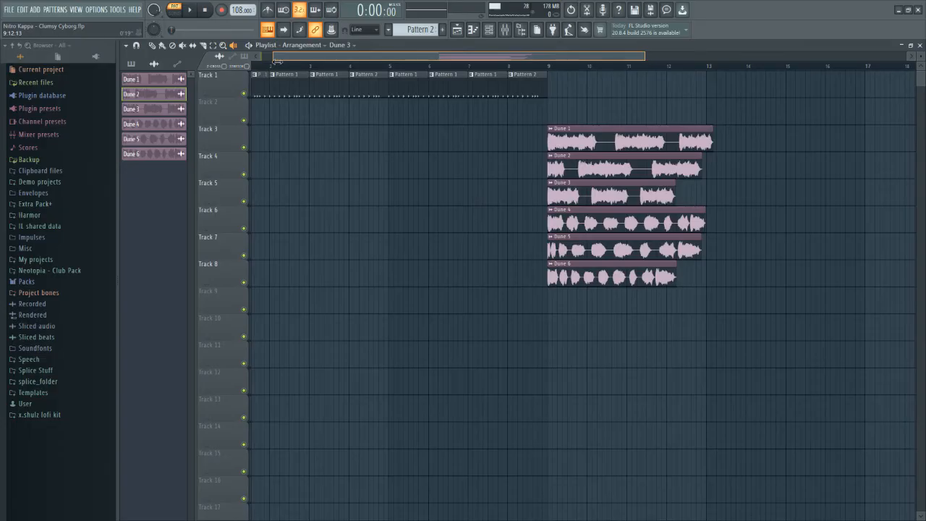
- Audition the Dune 4 and Dune 5 audio clips from their start with the Playback tool
scroll(408, 71, up, 2)
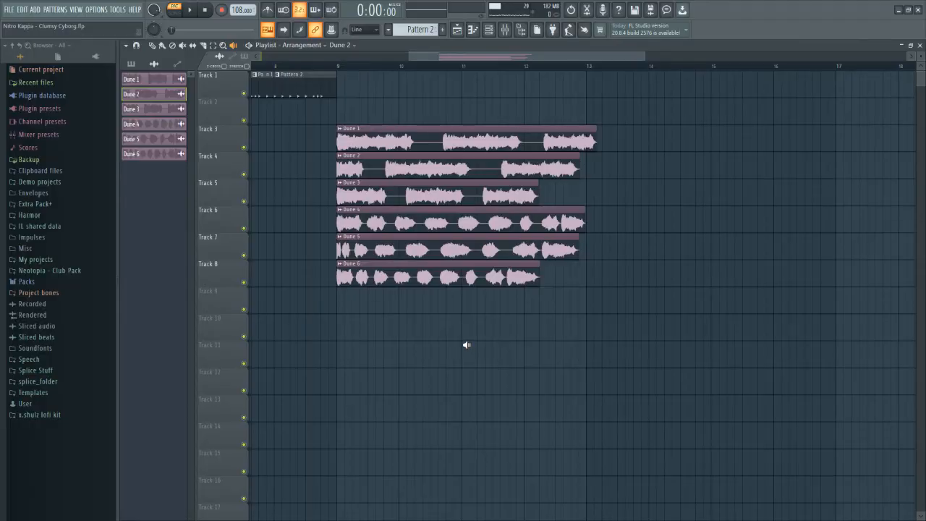
click(337, 227)
click(336, 250)
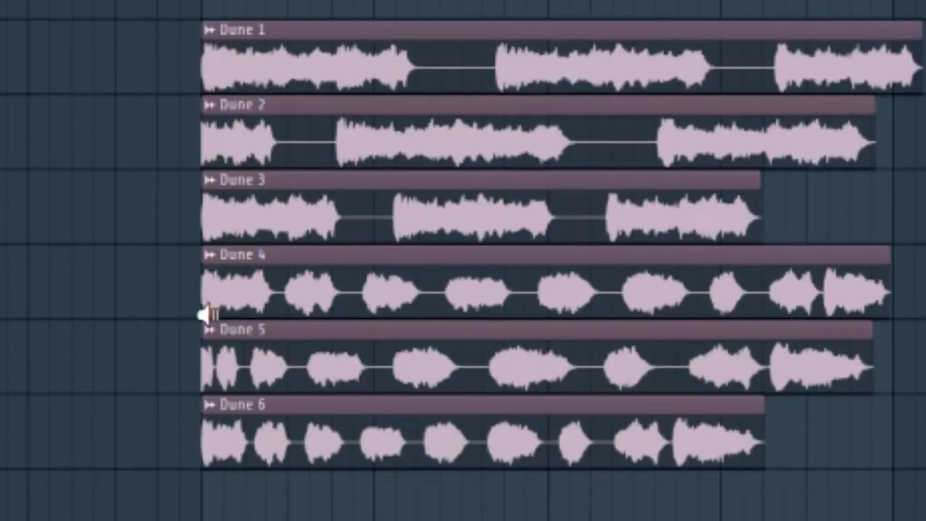
click(203, 378)
click(203, 376)
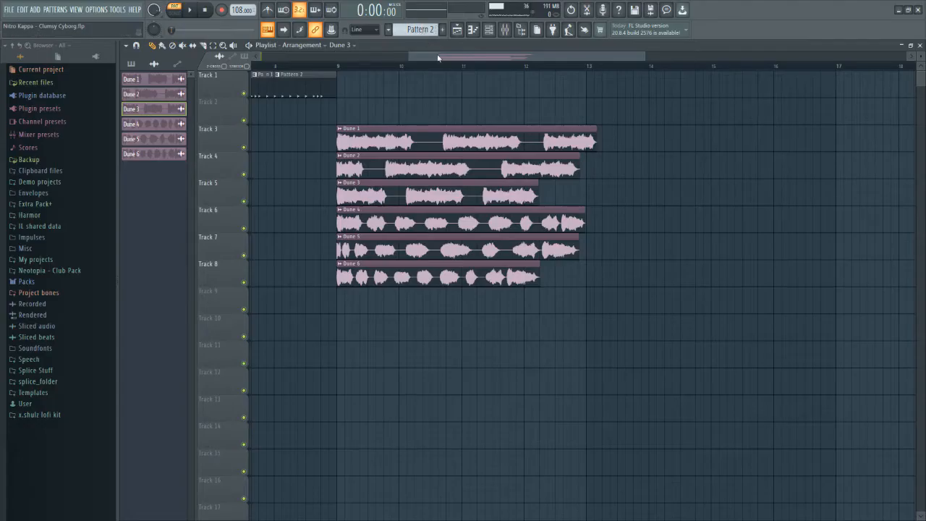
- Select the Sidechain mixer track and route it to the Dune track
scroll(801, 159, up, 3)
drag(802, 159, 292, 202)
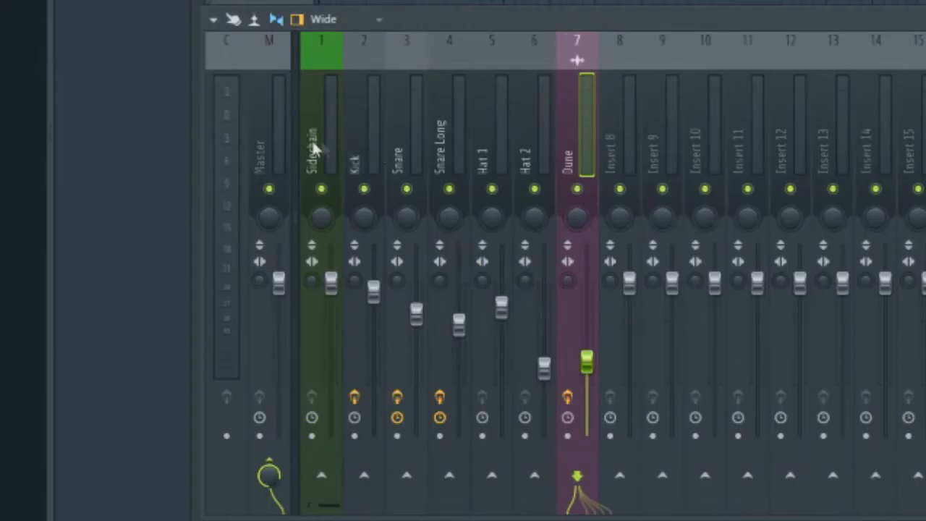
right_click(587, 478)
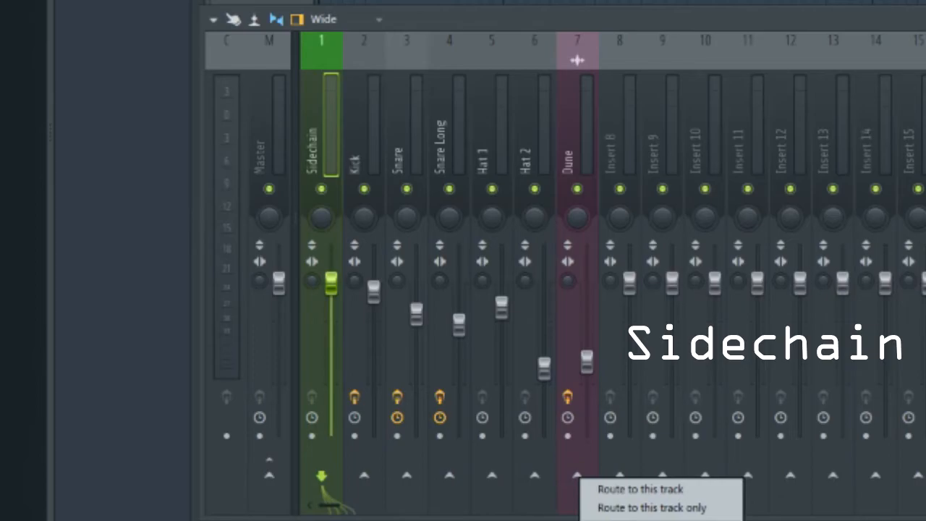
click(608, 505)
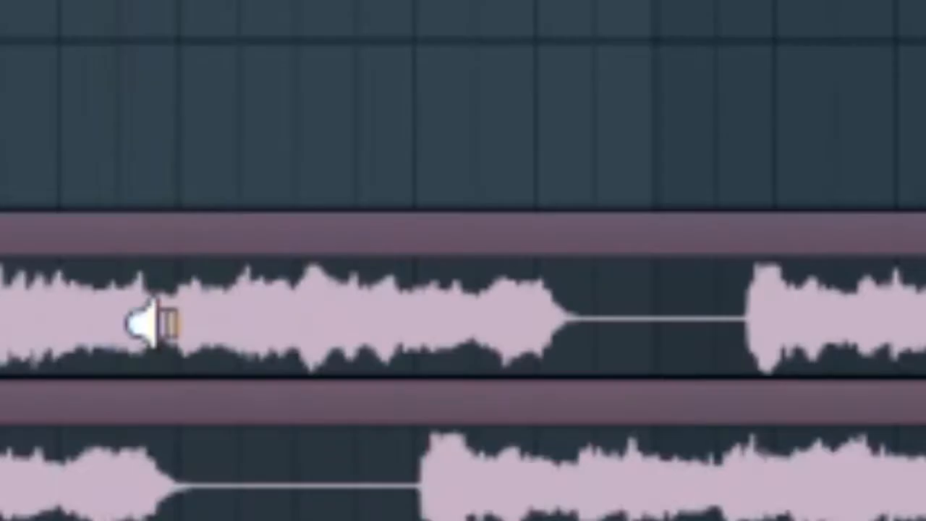
- Audition sections of the Dune 1 and Dune 6 clips individually with the Playback tool
click(152, 322)
click(443, 330)
click(439, 332)
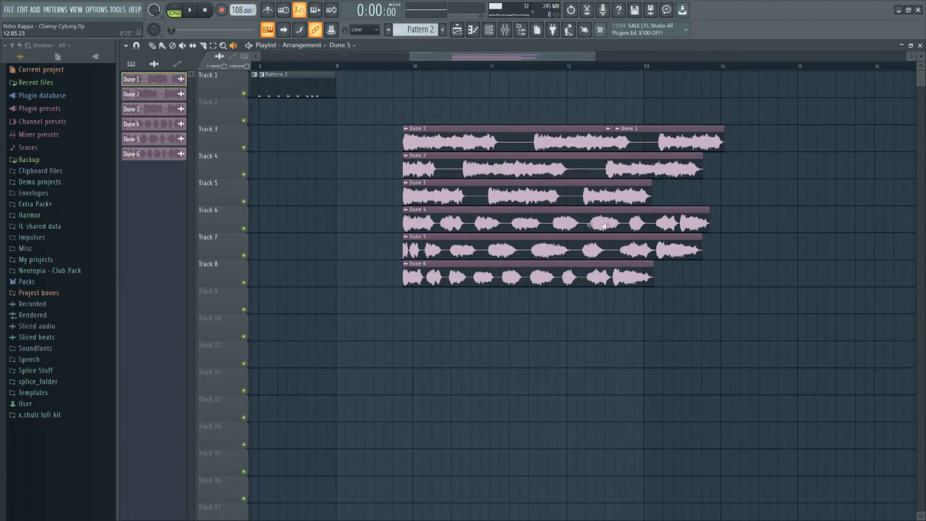
click(557, 278)
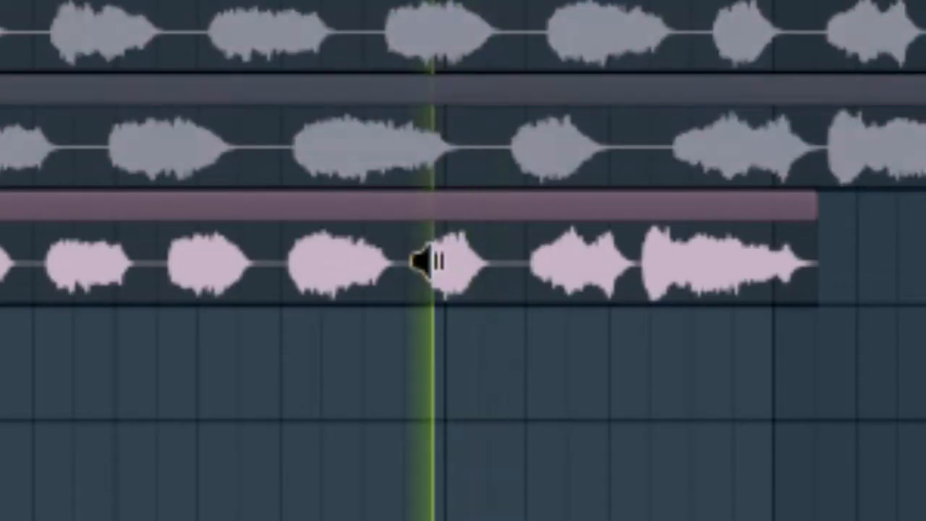
- Audition sections near the end of the Dune 6 audio clip with the Playback tool
click(402, 277)
click(425, 264)
click(425, 264)
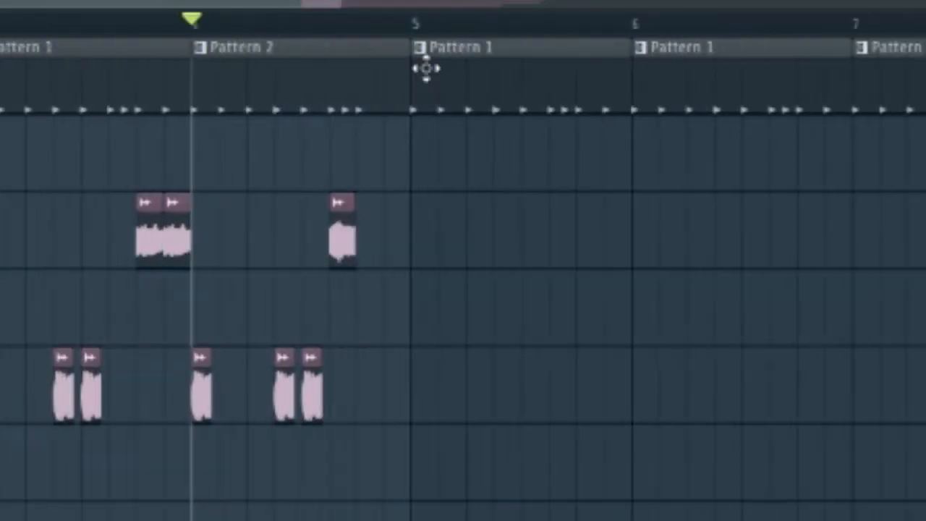
- Set the song position to the end of bar 4's last Track 3 slice and audition the middle section of the Dune 1 clip
click(359, 23)
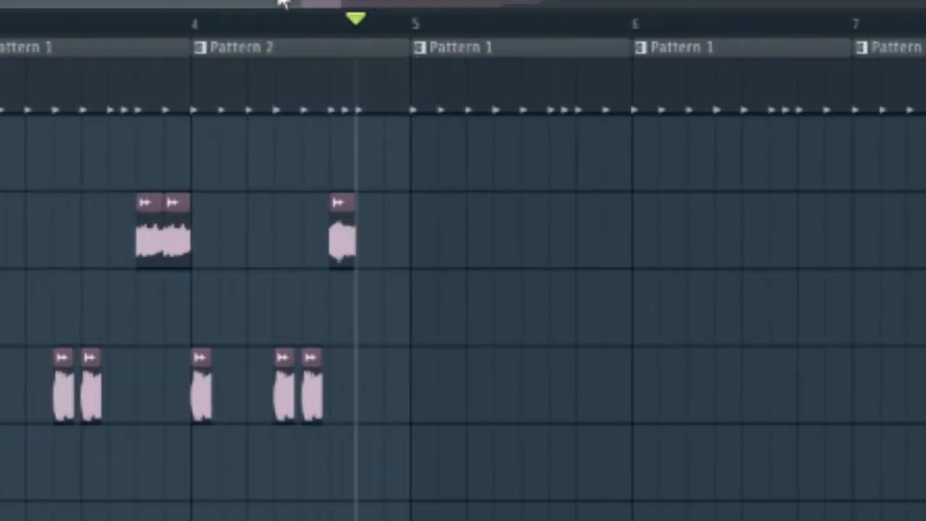
drag(283, 4, 444, 7)
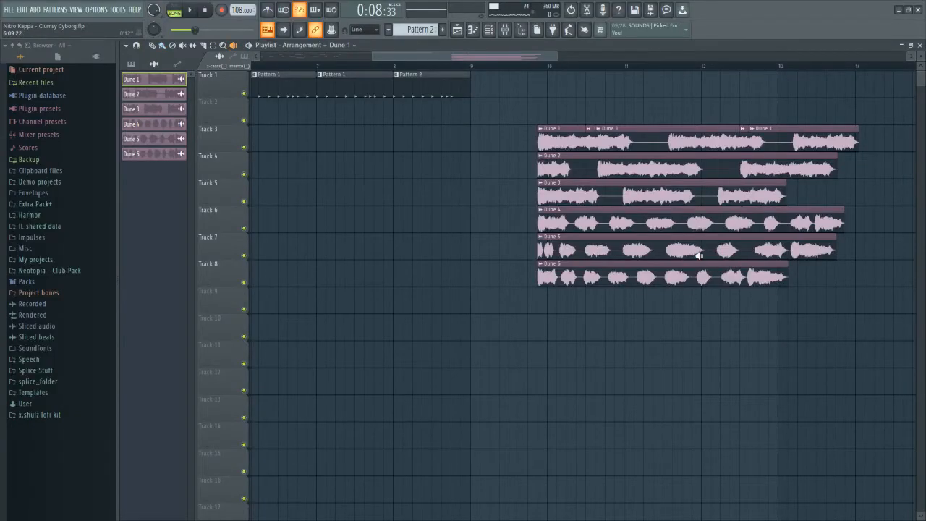
click(688, 140)
click(688, 139)
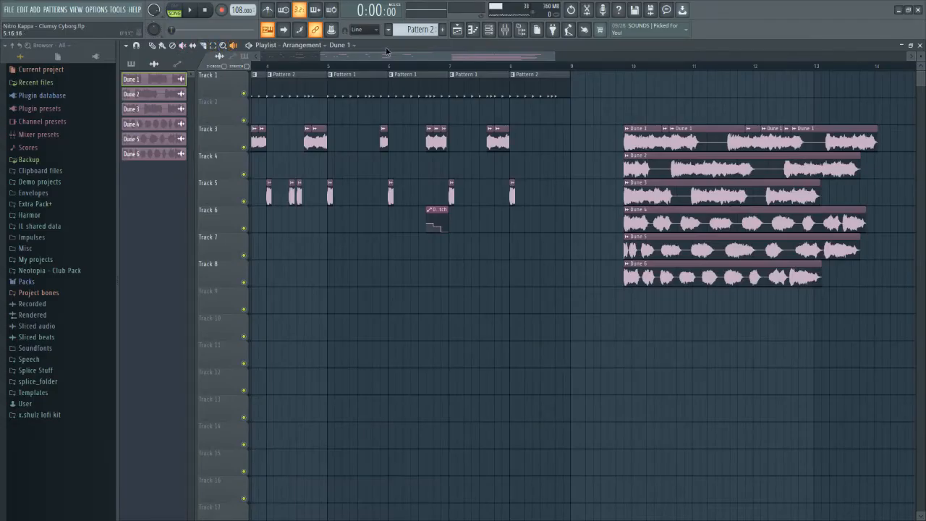
drag(403, 55, 492, 56)
click(489, 144)
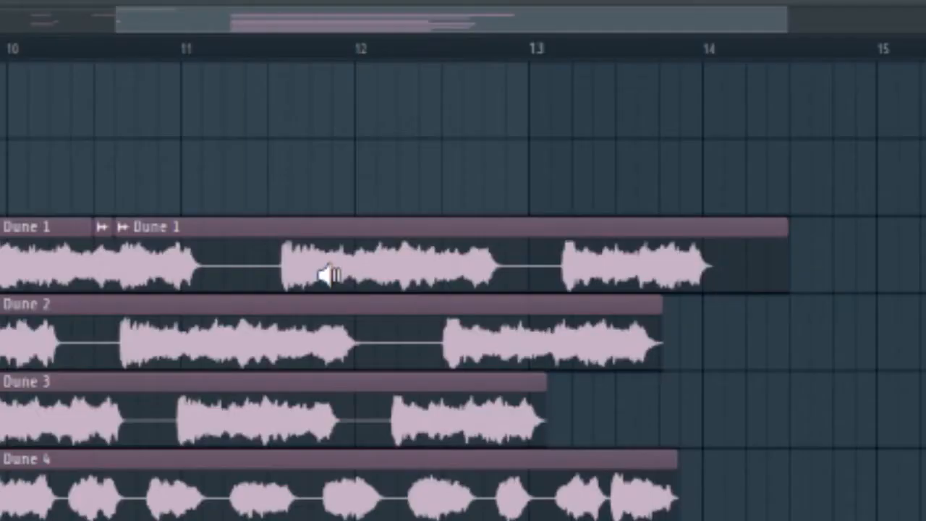
drag(334, 275, 372, 273)
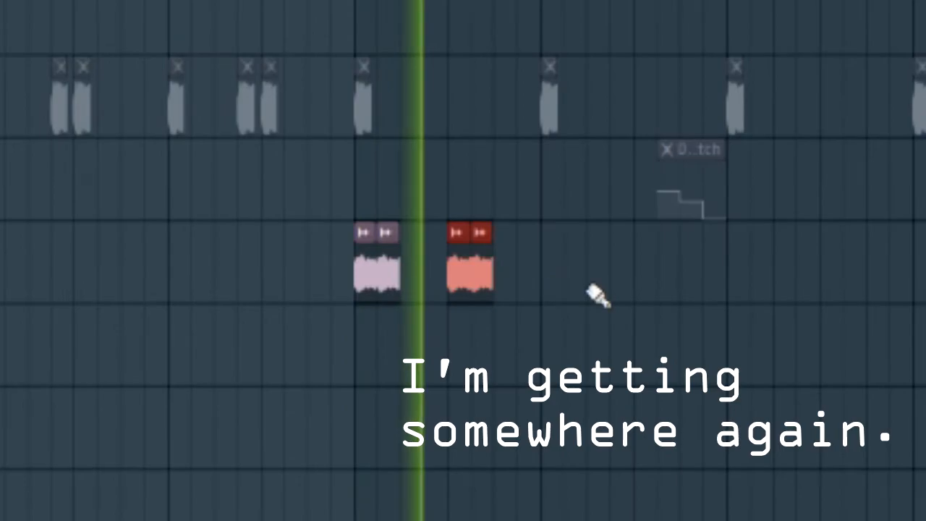
- Paint another Dune 1 slice pair on Track 7 in bar 6, and audition the soloed Dune 1 clip on Track 8
click(563, 285)
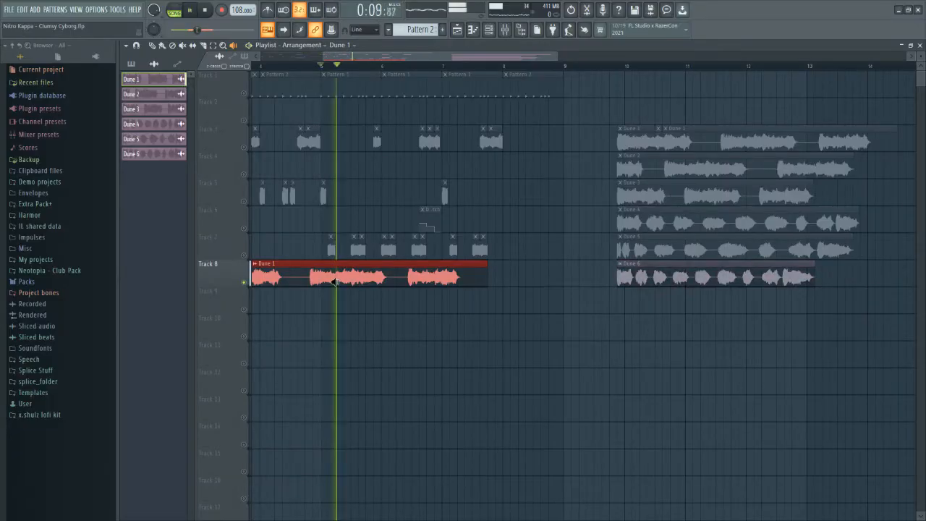
click(363, 282)
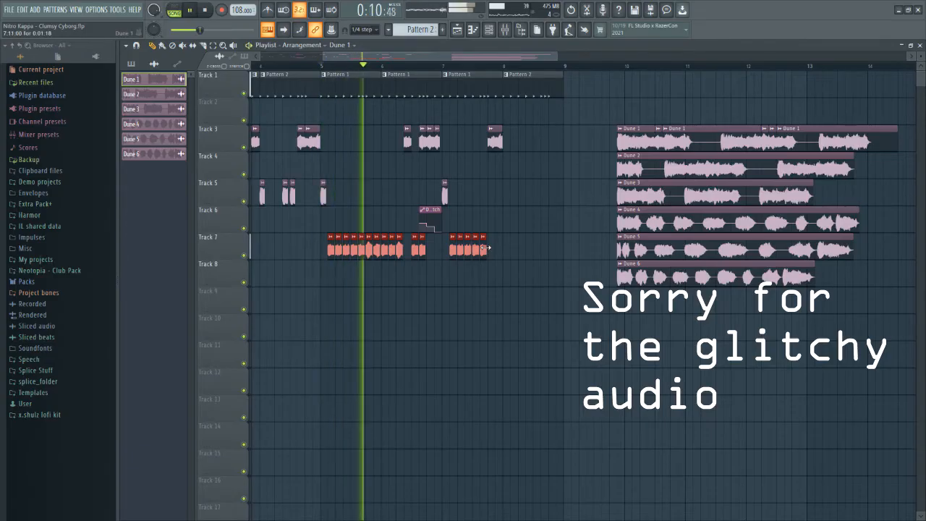
- Set the playlist snap to Line, stop playback and deselect the repeated slices on Track 7
click(365, 30)
click(361, 49)
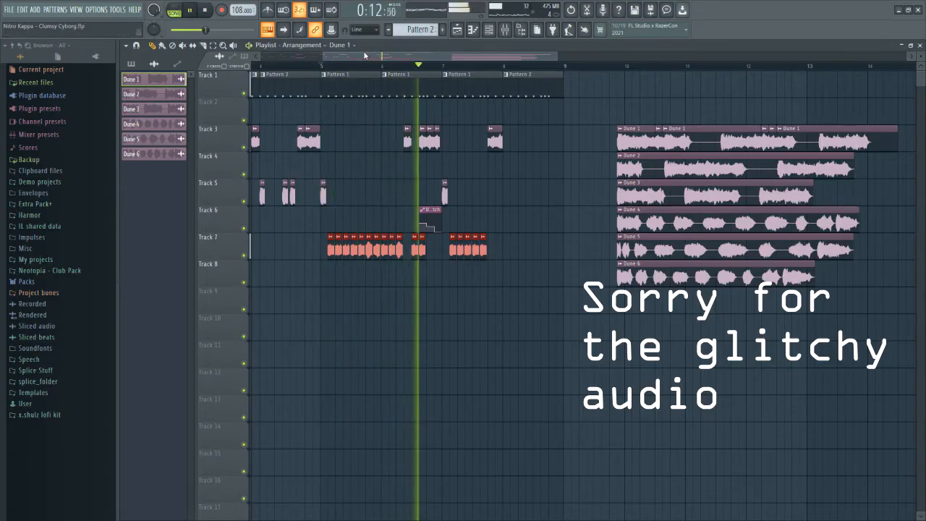
scroll(233, 58, left, 2)
key(space)
click(547, 194)
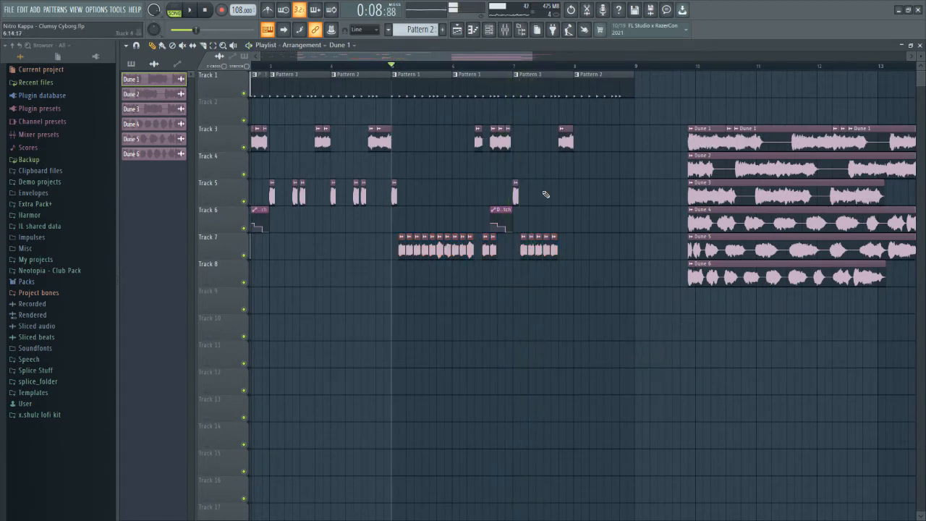
- Change the playlist snap resolution, and delete the Track 3 slices and Track 6 pitch automation clips late in bars 2 and 6
click(365, 30)
click(365, 76)
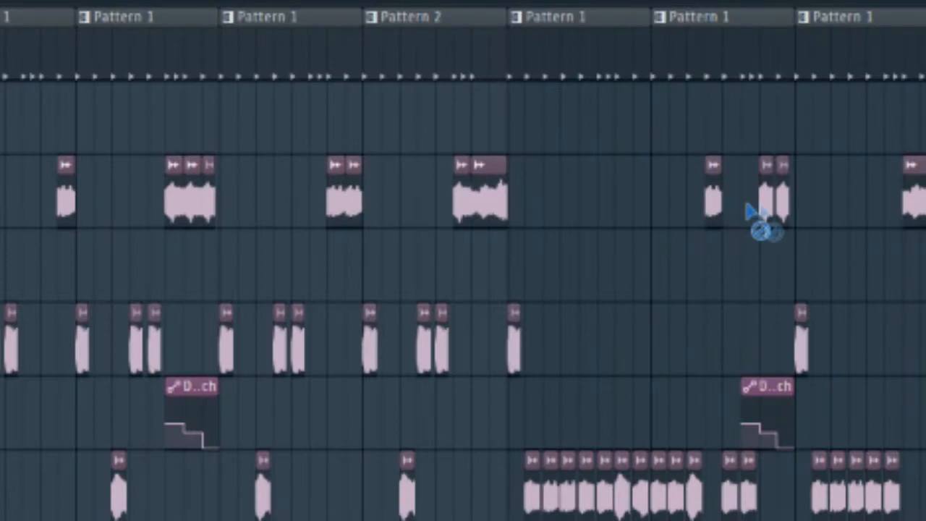
right_click(190, 196)
right_click(209, 196)
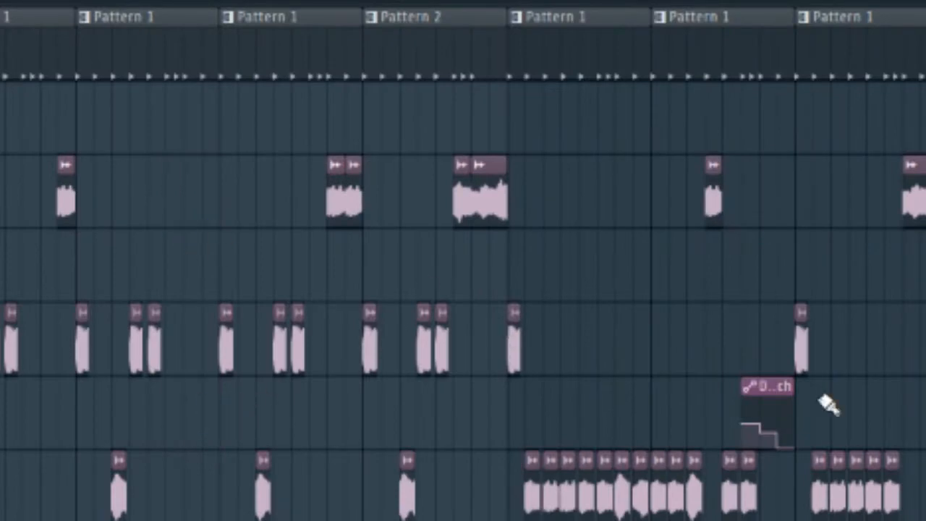
right_click(776, 390)
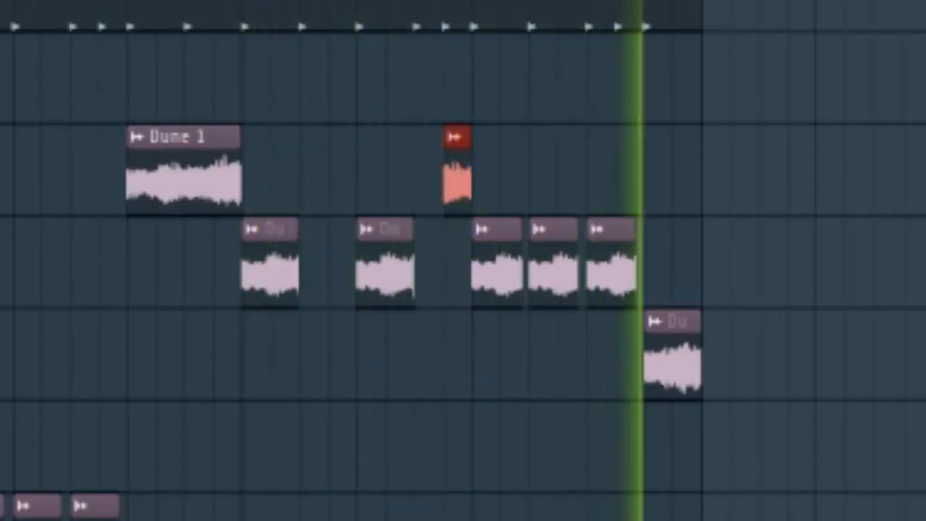
- Play back the arrangement to check the edited Dune slices against the drum patterns
key(space)
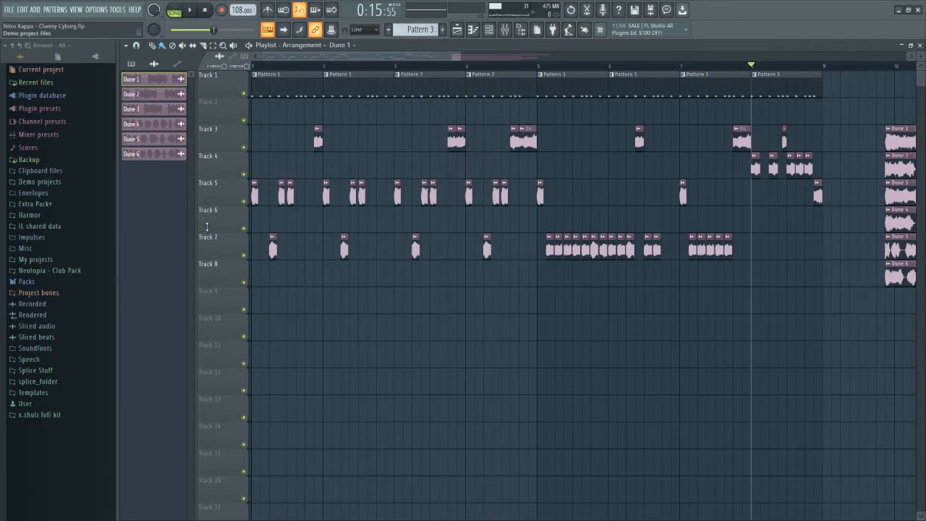
click(10, 9)
key(Escape)
key(space)
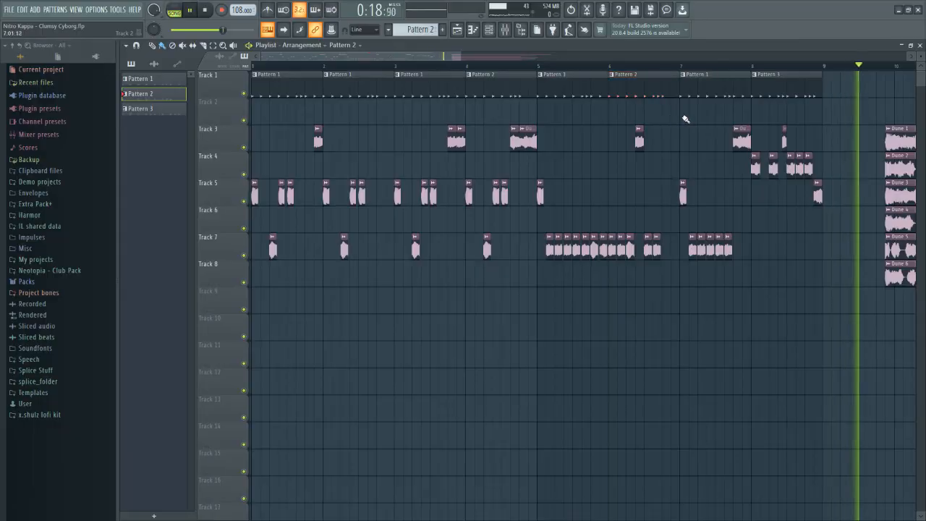
key(space)
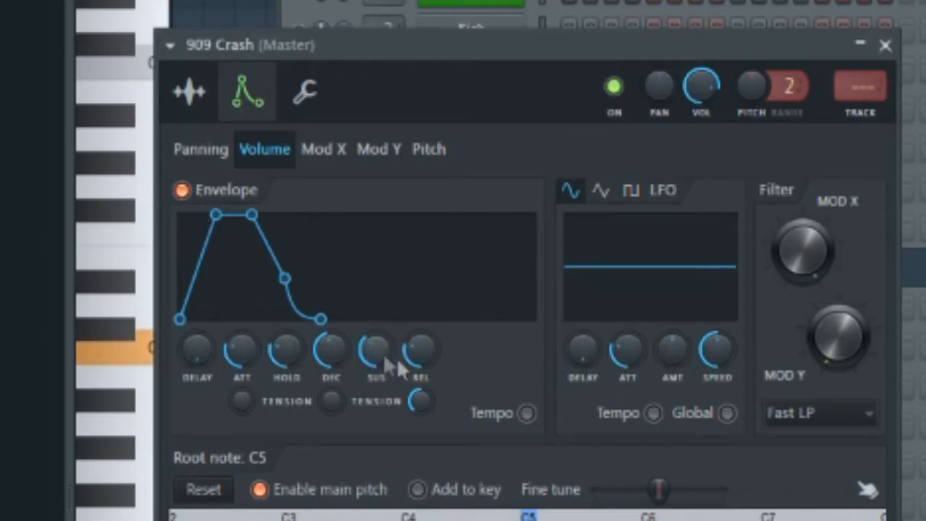
- Adjust the sustain of the 909 Crash channel's volume envelope
drag(385, 358, 412, 339)
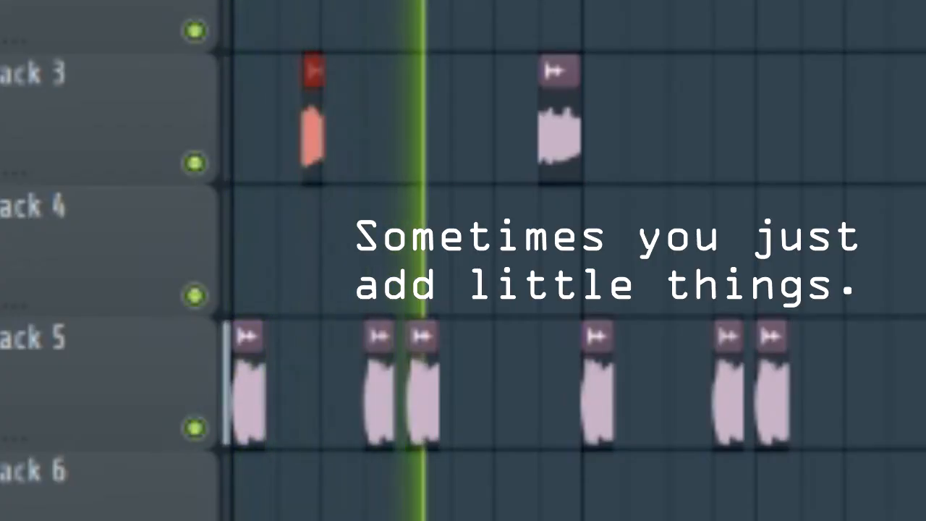
- Change the snap resolution for positioning the small Dune 1 slices in the playlist
click(365, 28)
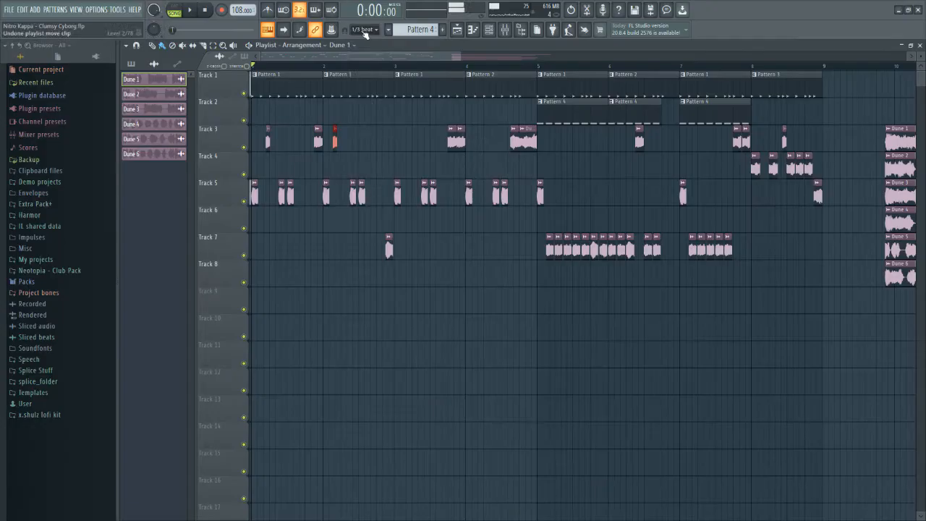
click(365, 29)
click(360, 133)
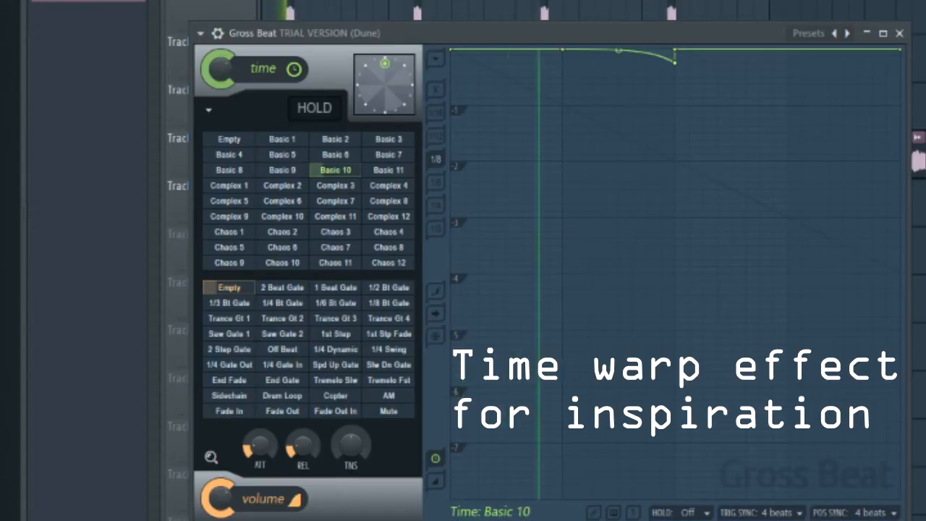
- Try Gross Beat's Complex 8 and Basic 2 time presets on the Dune mixer track
click(400, 205)
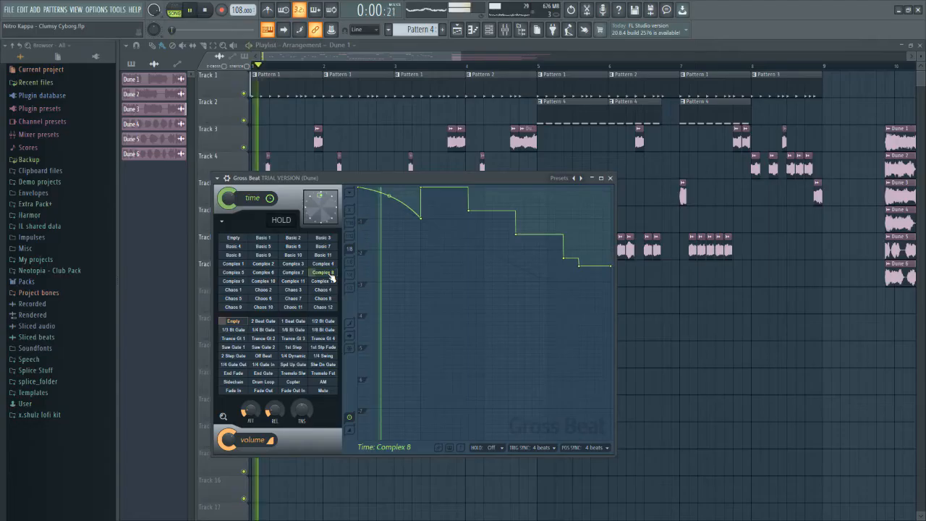
click(294, 239)
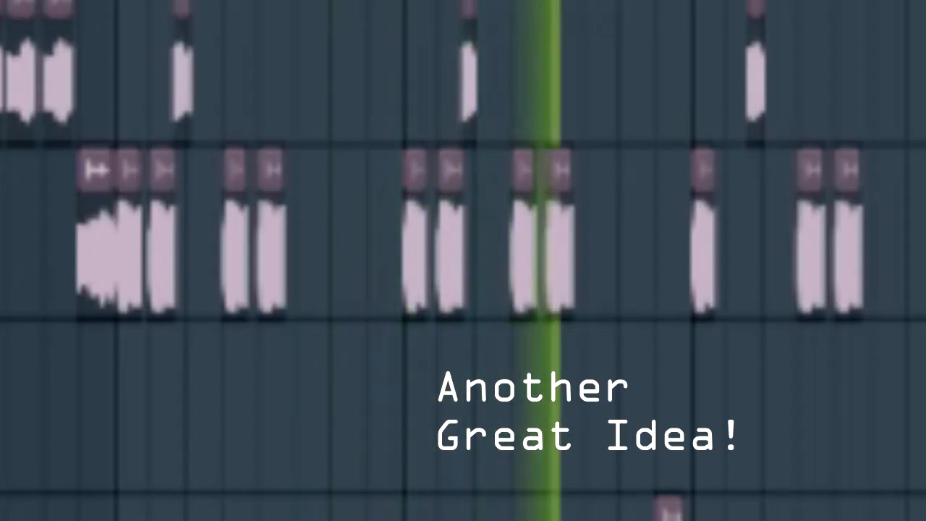
- Make the Dune 1 audio clip on Track 3 at the end of bar 6 unique
right_click(409, 208)
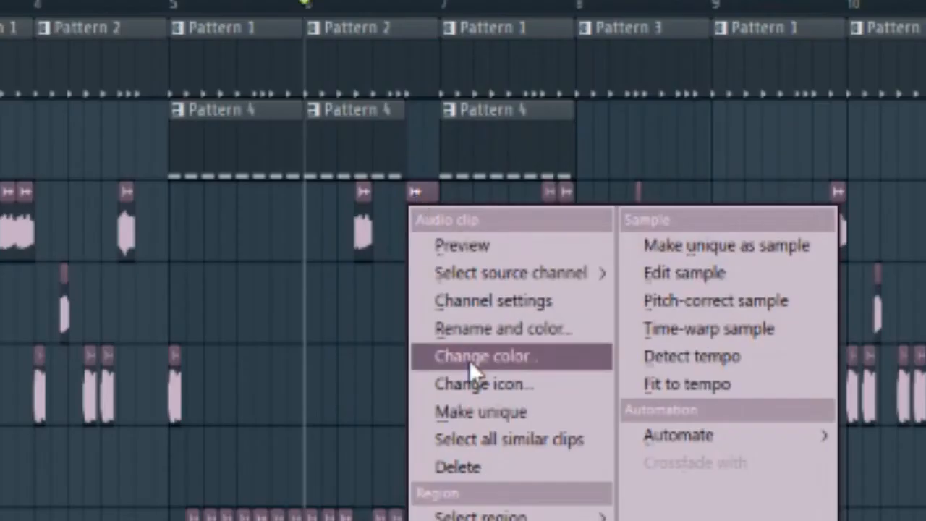
click(481, 412)
key(space)
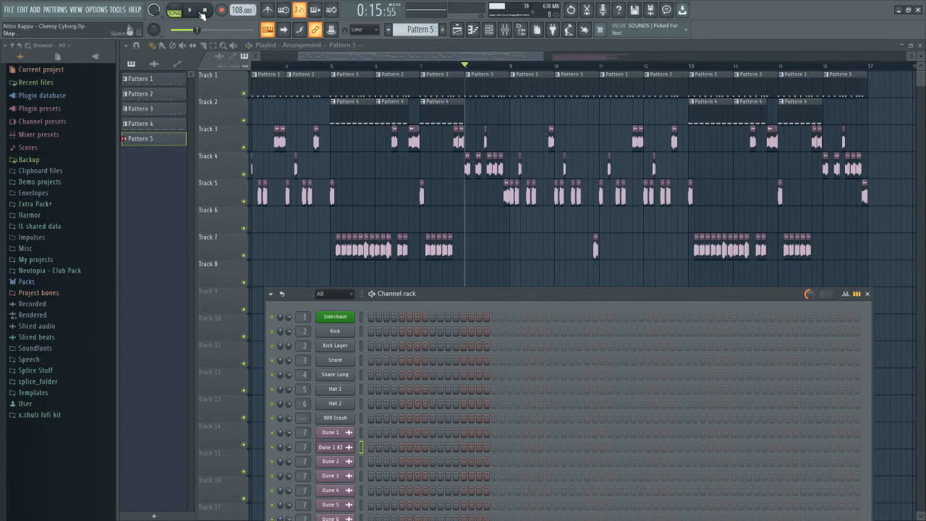
- Move the Channel rack up over the playlist and toggle its visibility
drag(454, 293, 446, 133)
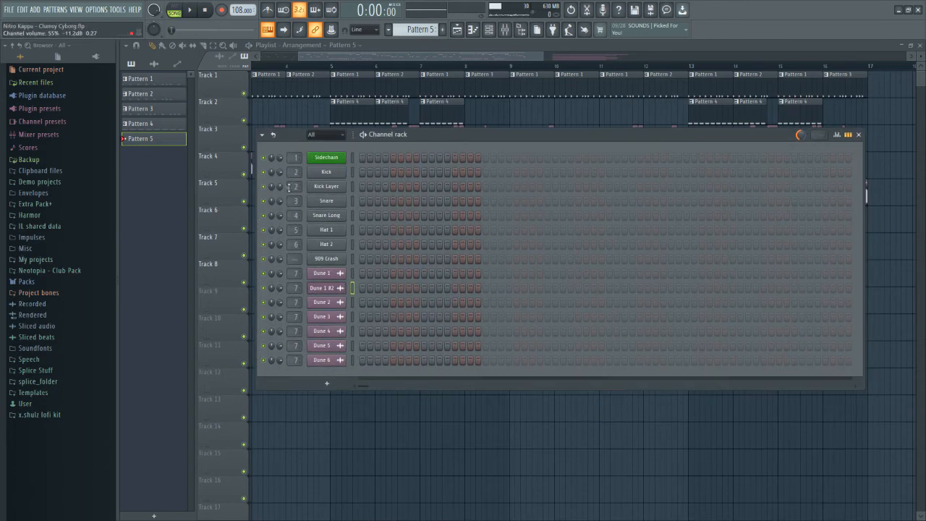
key(F6)
drag(554, 48, 568, 47)
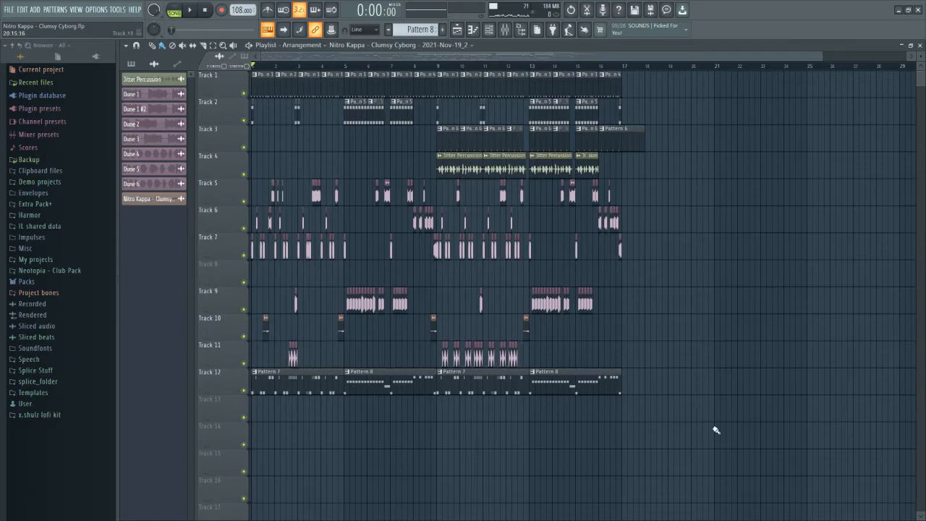
- Solo the audio clip tracks, Tracks 5 to 11, for listening and restore all playlist tracks
drag(823, 53, 677, 53)
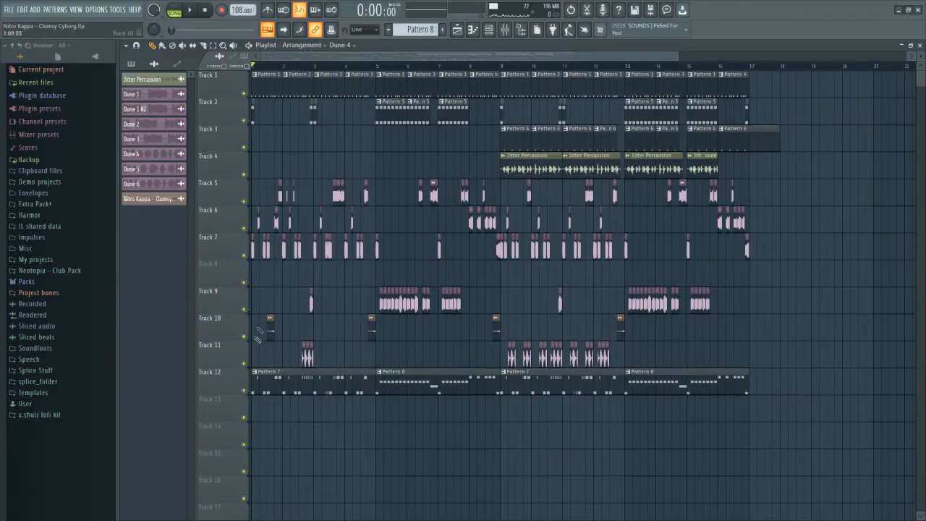
ctrl+click(244, 363)
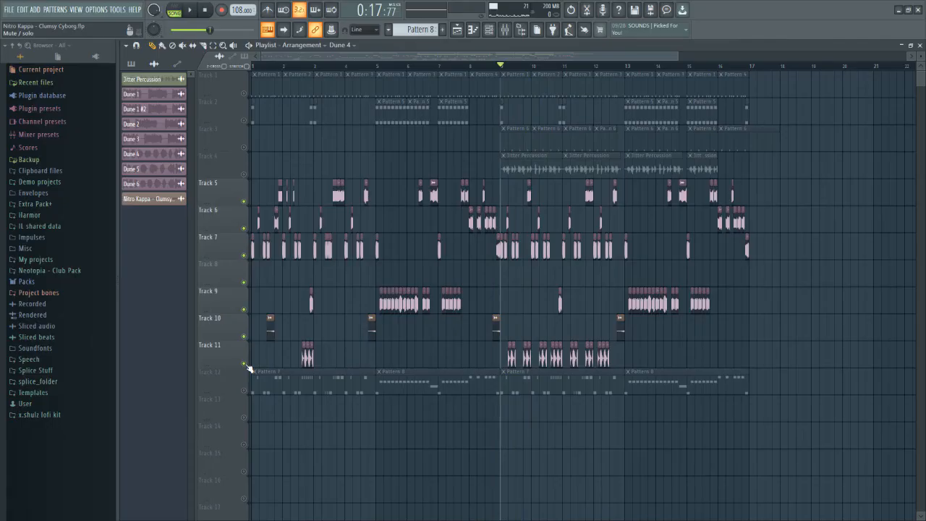
ctrl+click(245, 364)
ctrl+click(244, 363)
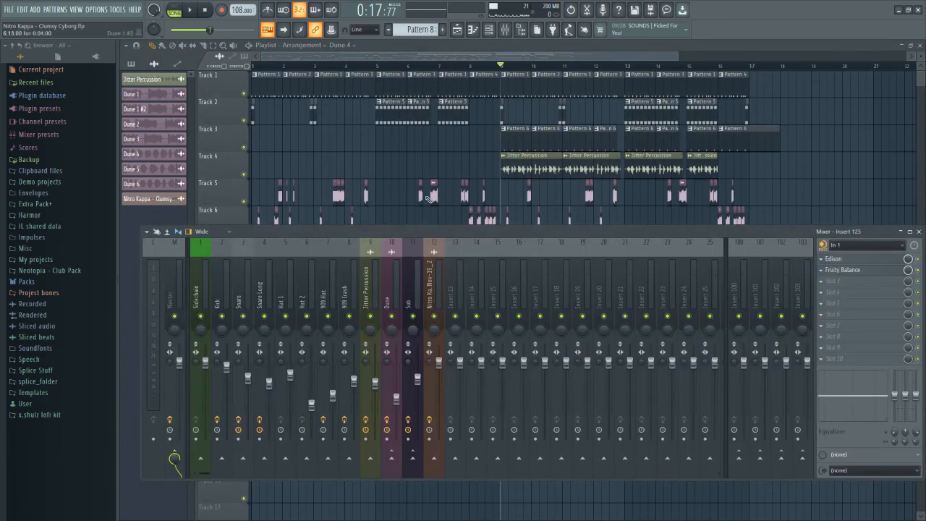
- Inspect the Dune mixer track's Effector and Fruity parametric EQ 2, and bring up the Channel rack
click(398, 272)
click(832, 281)
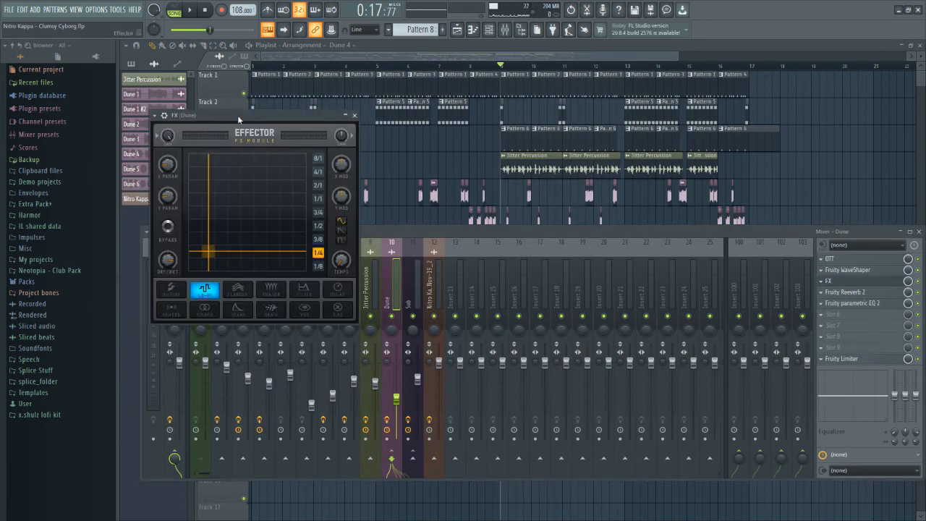
drag(240, 119, 435, 118)
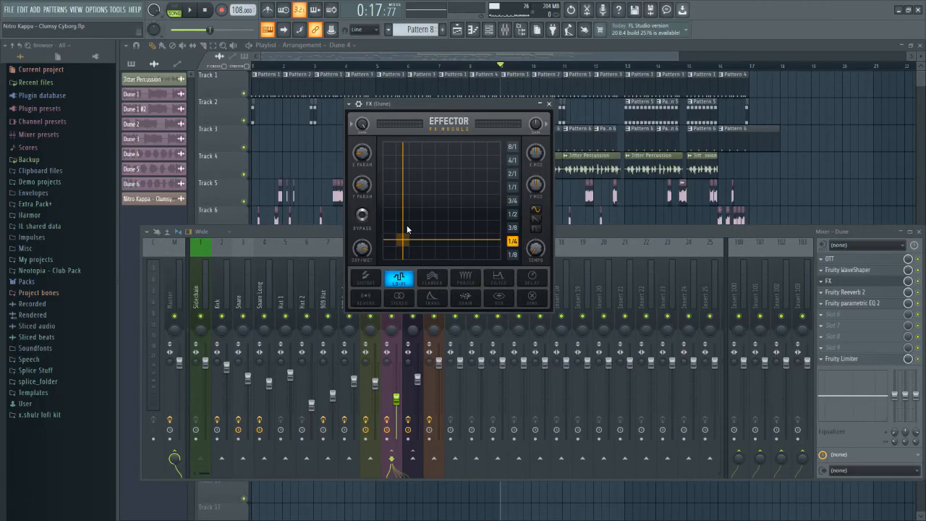
click(854, 303)
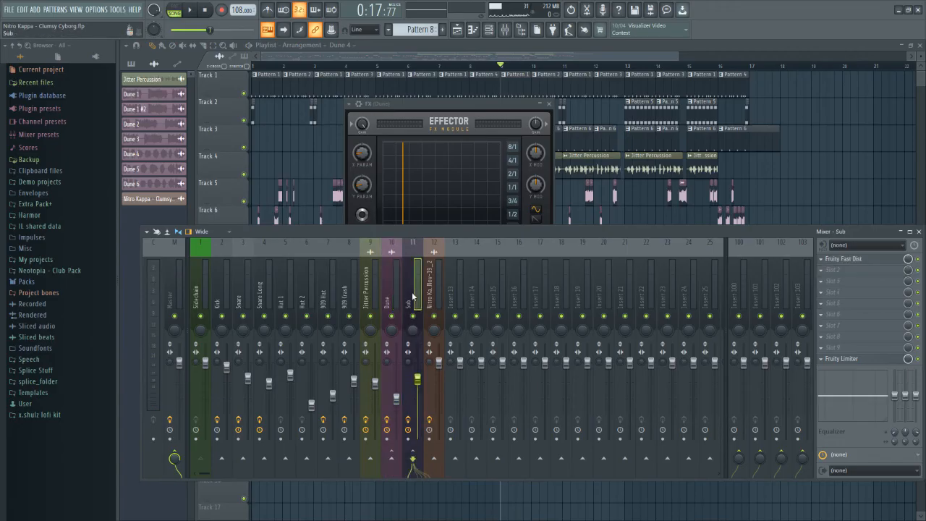
click(489, 29)
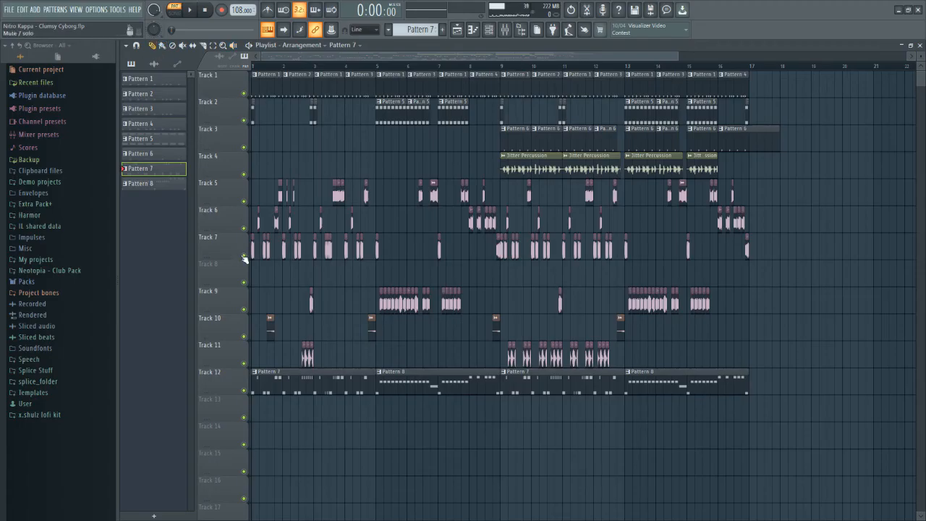
- Isolate Tracks 6, 7 and 10 and play them from the start of the song
right_click(244, 257)
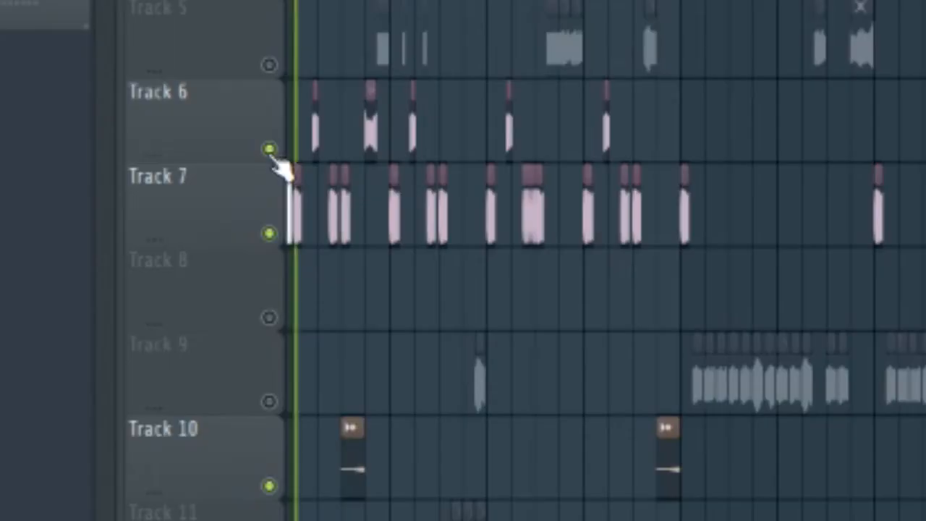
key(space)
key(space)
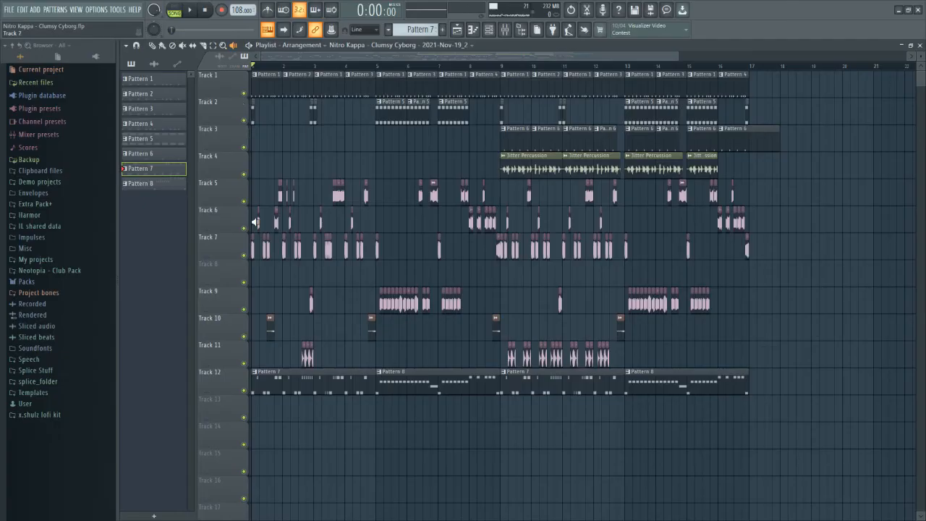
- Audition the first Jitter Percussion clip, switch to the Draw tool and play the full arrangement from the start
click(499, 165)
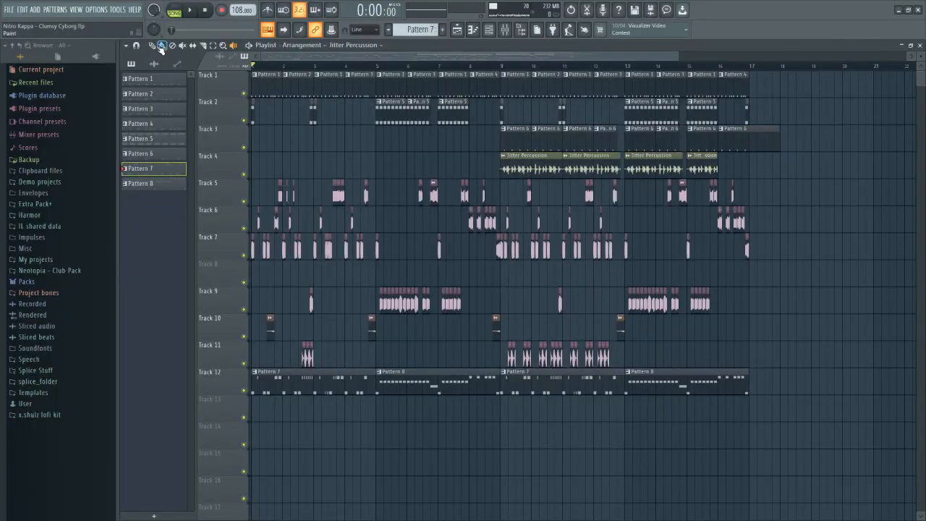
click(151, 45)
key(space)
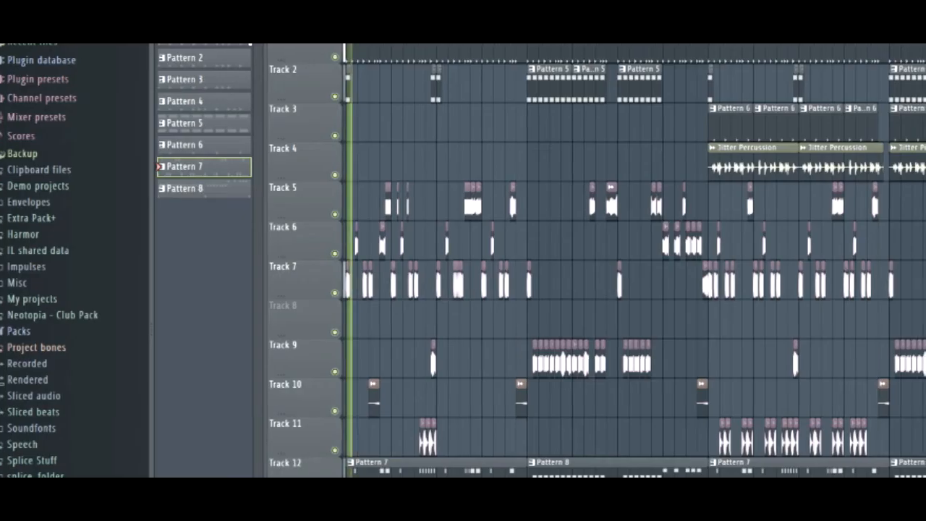